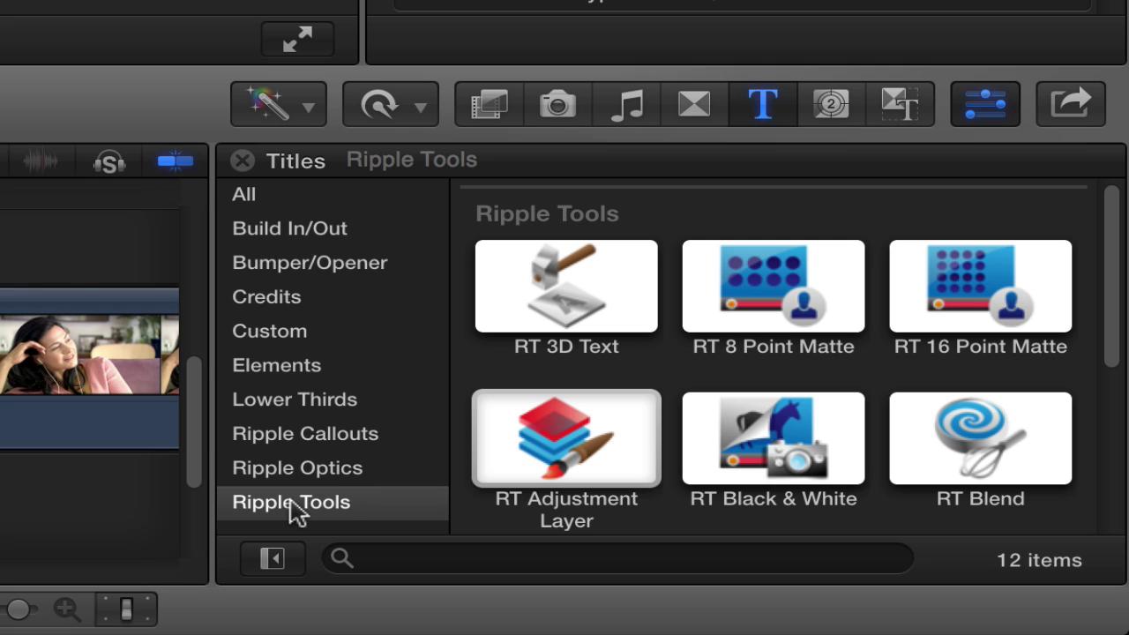
Select the RT Adjustment Layer thumbnail among the Ripple Tools titles
click(576, 465)
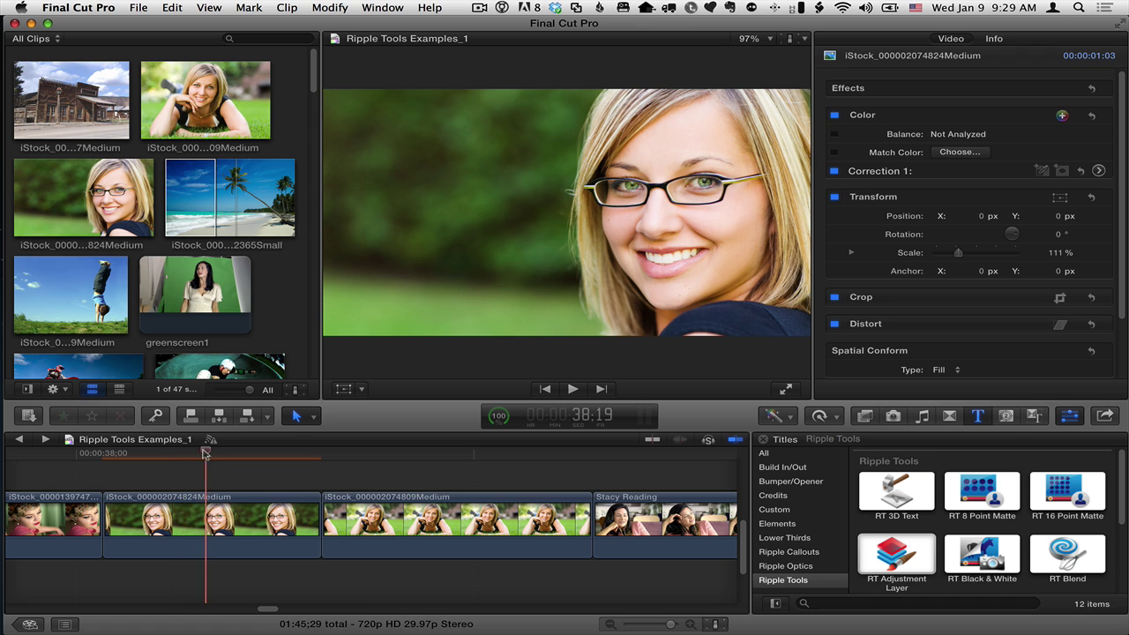
Connect an RT Adjustment Layer over the middle clip's range and extend it across the next iStock clip
key(x)
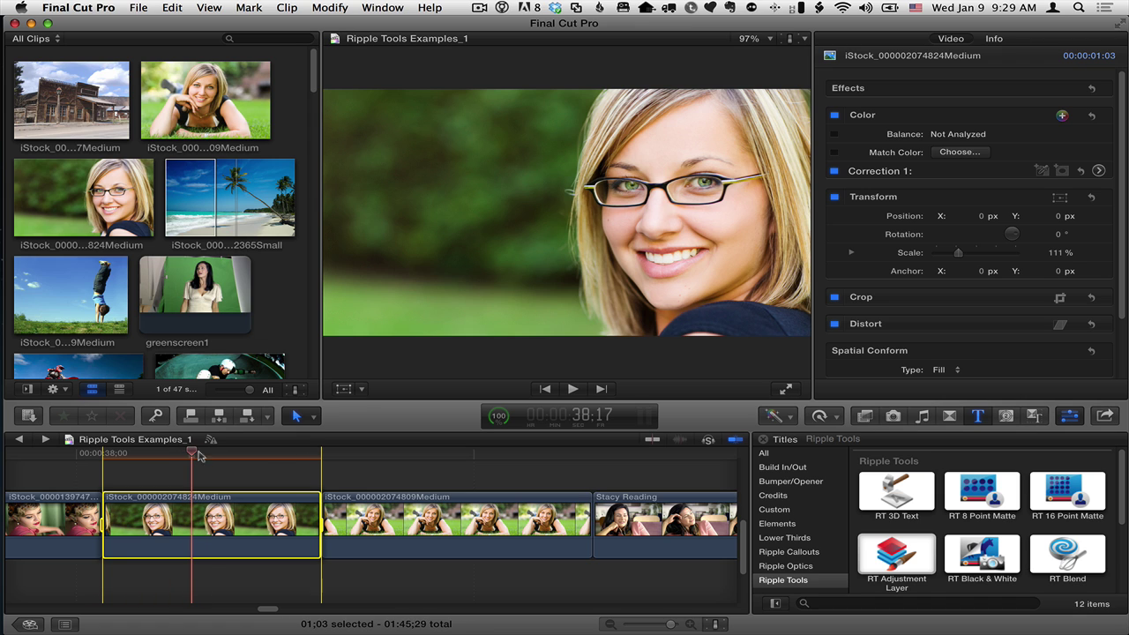
click(897, 558)
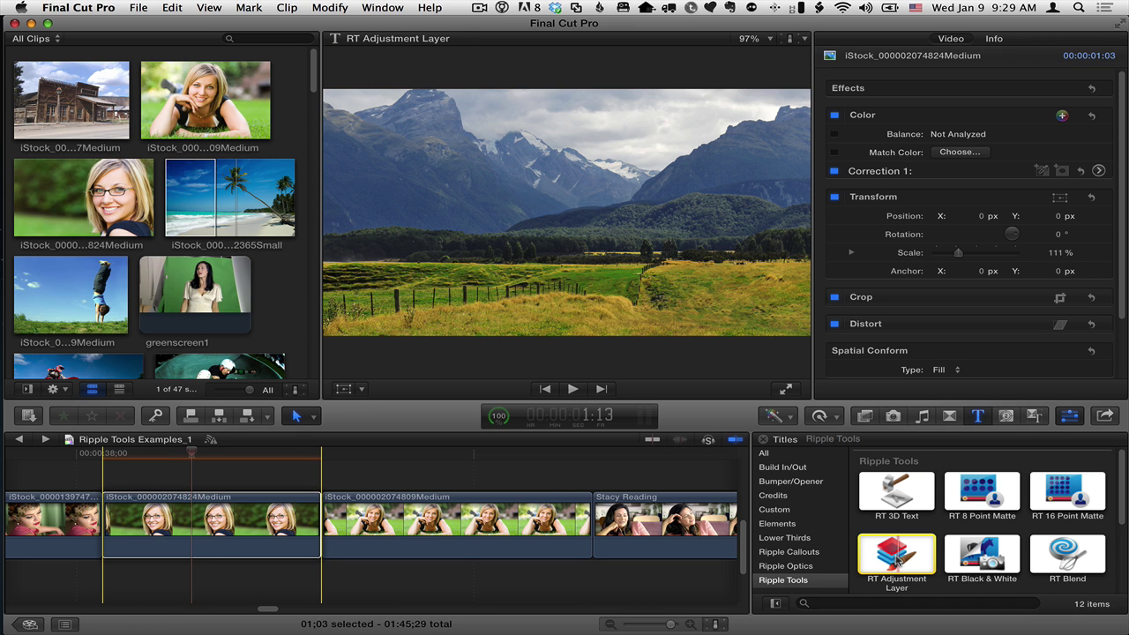
key(q)
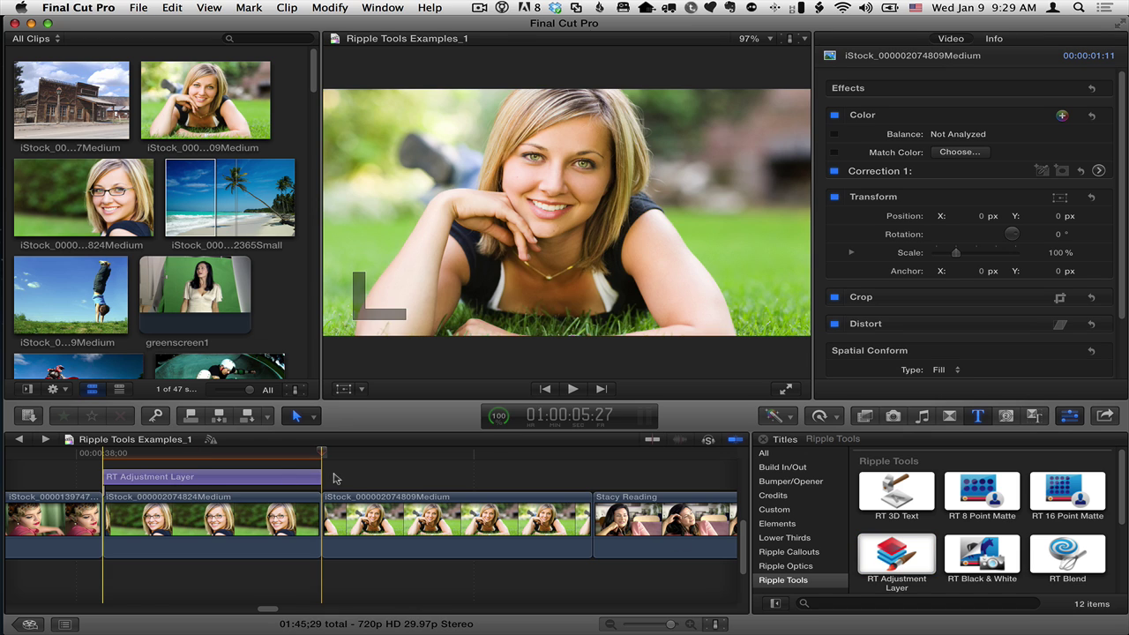
drag(314, 476, 589, 478)
drag(257, 452, 210, 453)
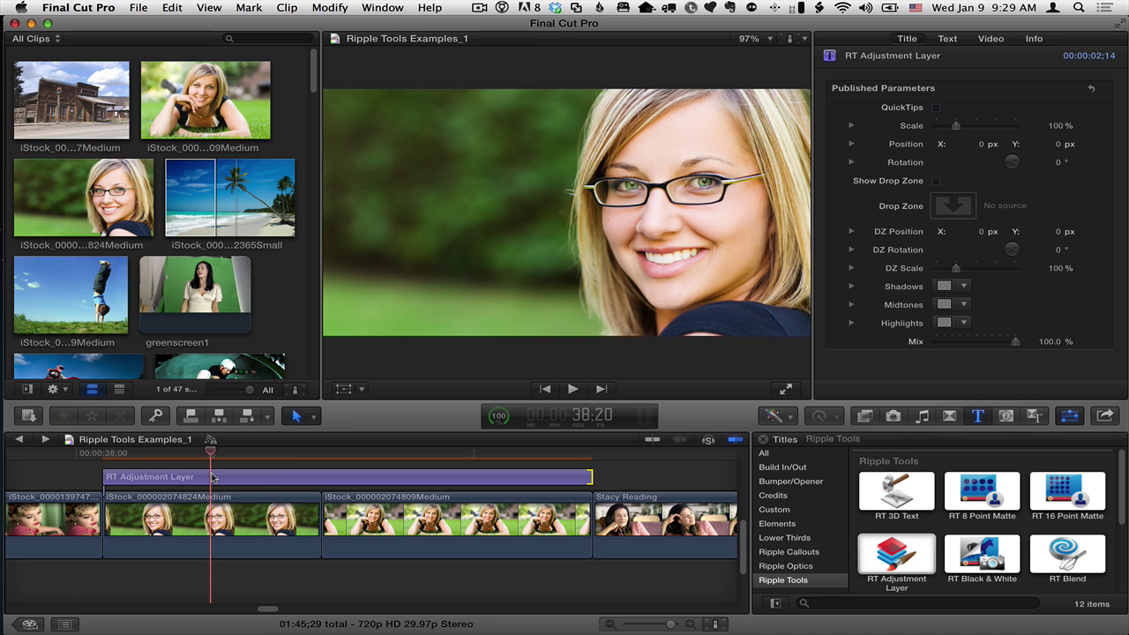
click(212, 477)
drag(212, 454, 244, 456)
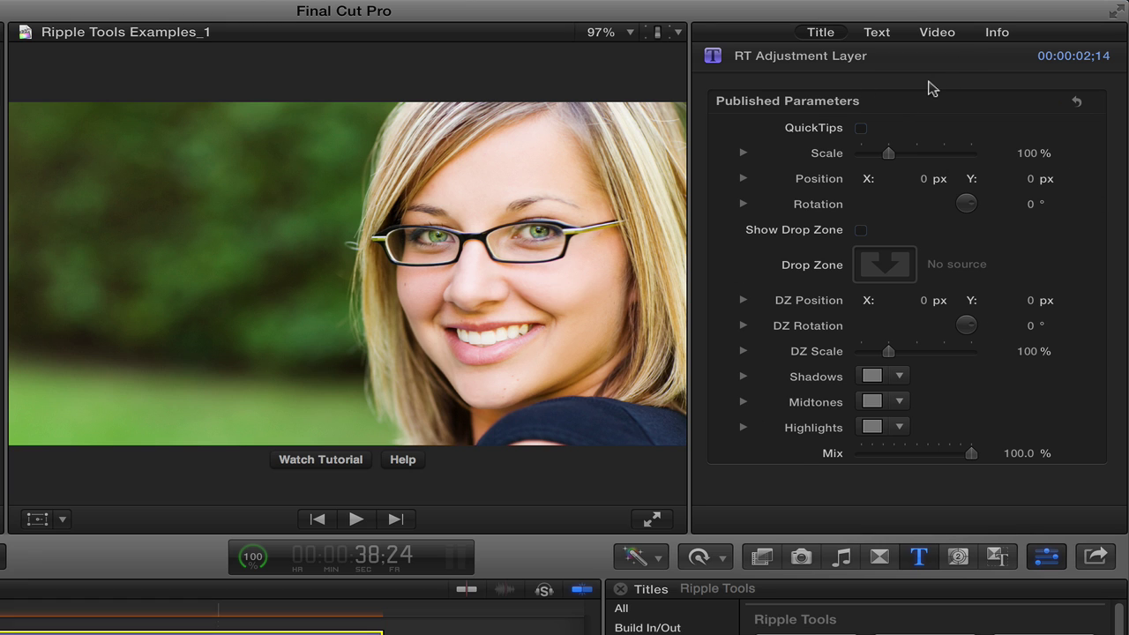
click(861, 129)
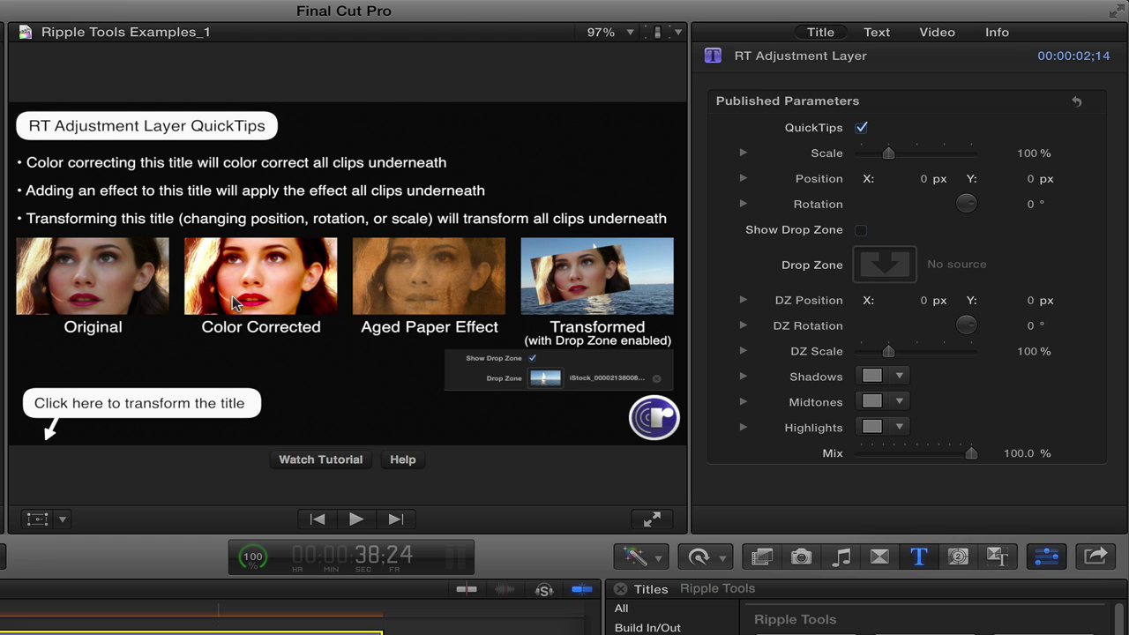
click(861, 128)
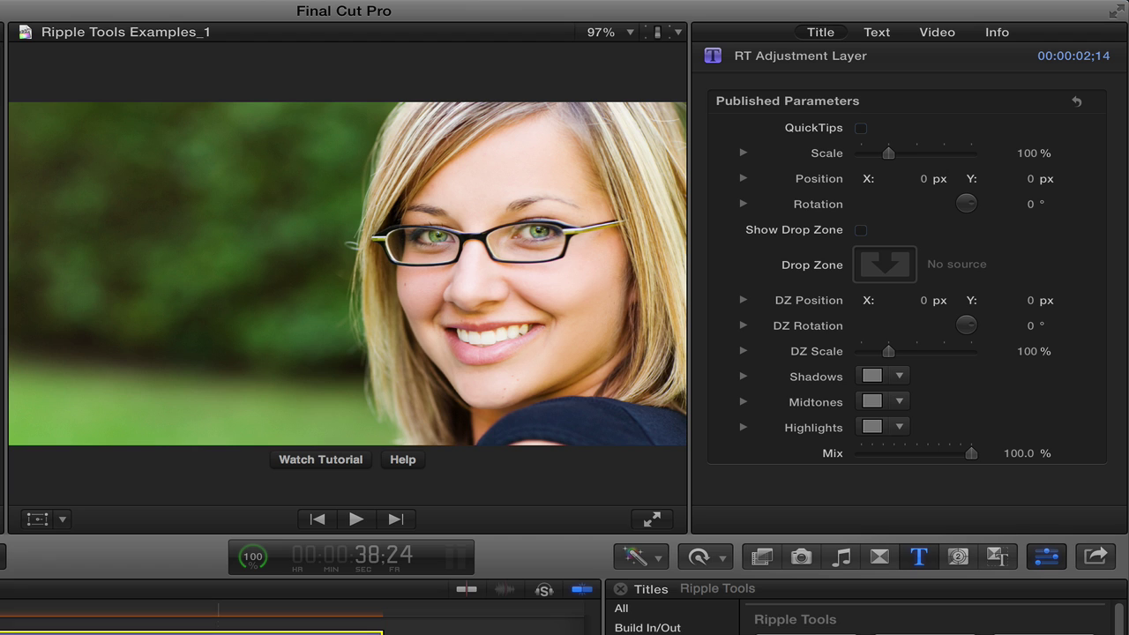
Drain the adjustment layer's global saturation to -100% in Correction 1 for black-and-white
click(941, 32)
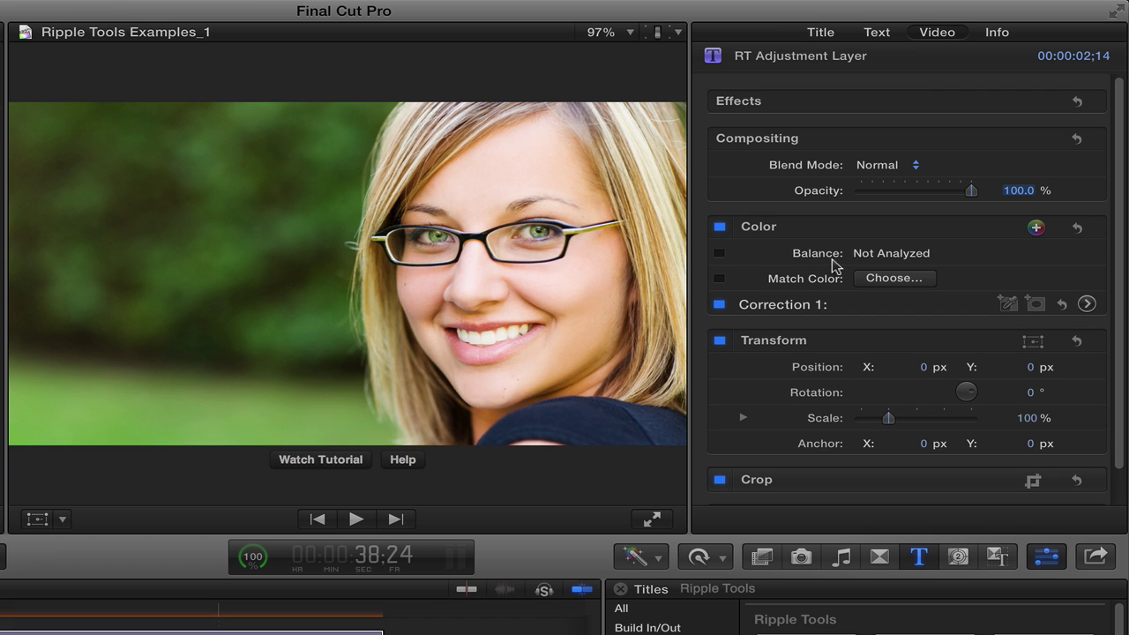
click(1086, 303)
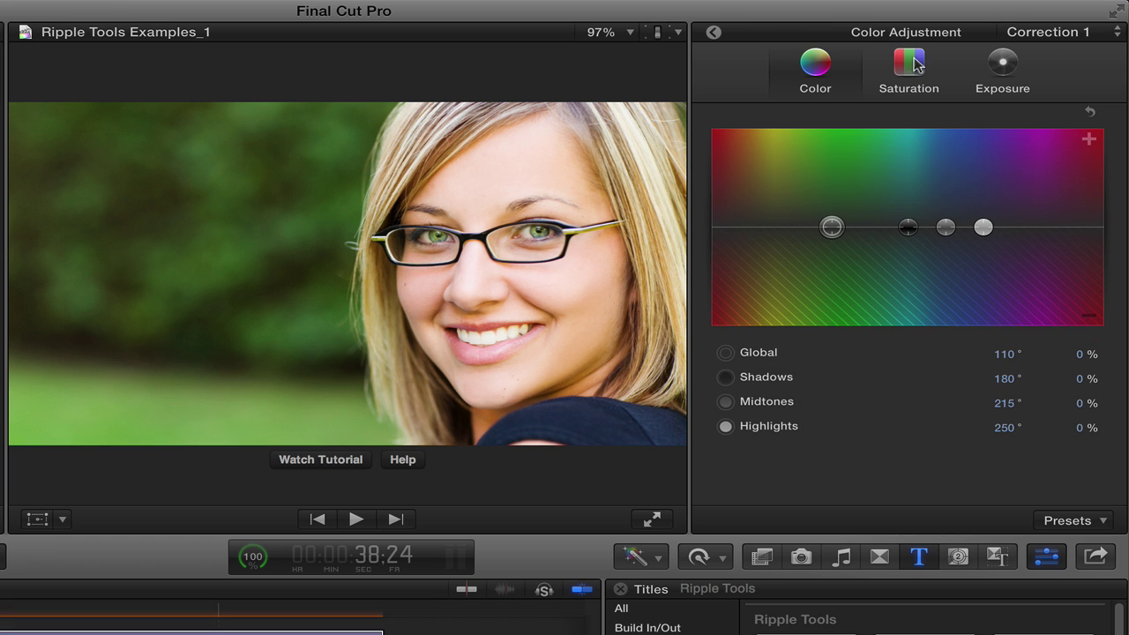
click(909, 66)
drag(722, 227, 733, 390)
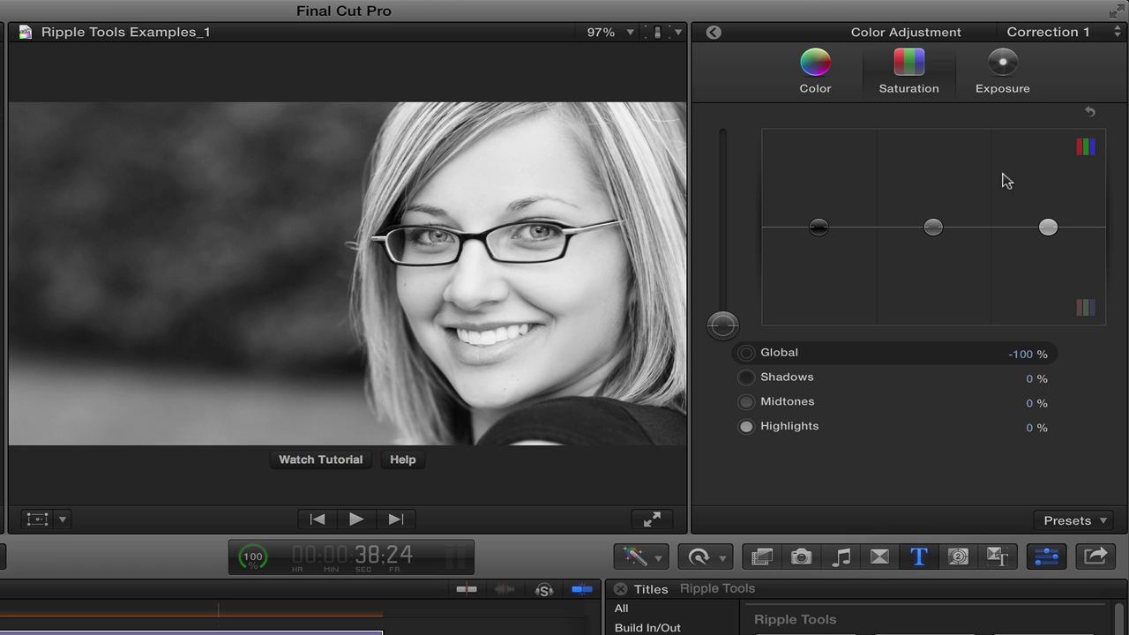
Set exposure to Shadows -18%, Midtones 3% and Highlights 17%
click(1004, 64)
drag(817, 232, 819, 249)
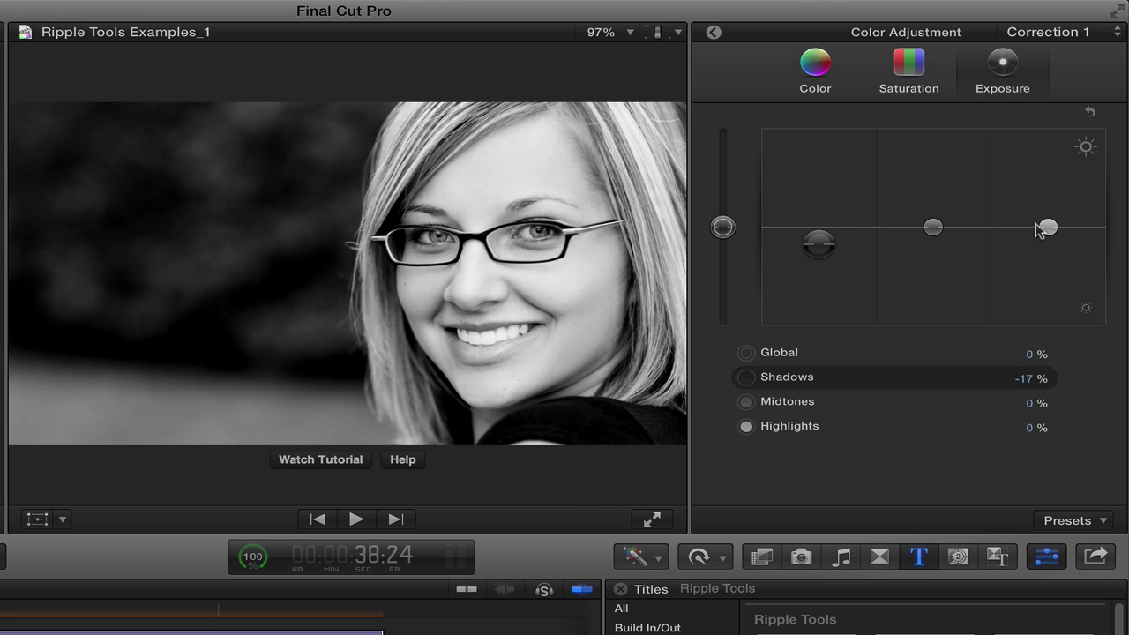
drag(1047, 228, 1045, 210)
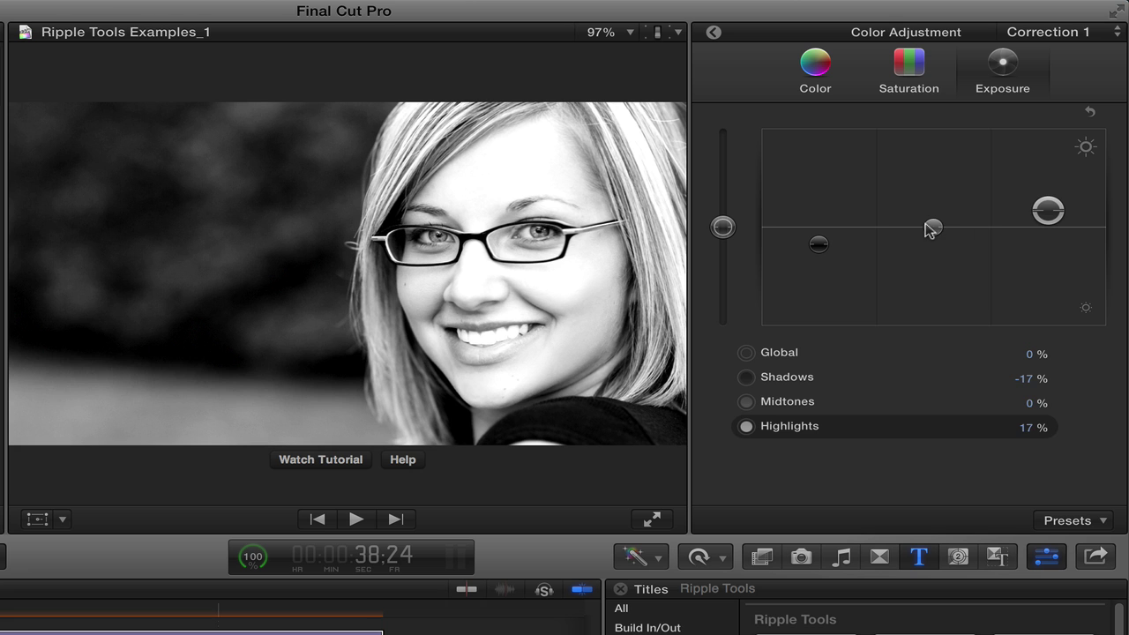
drag(933, 227, 933, 224)
click(818, 245)
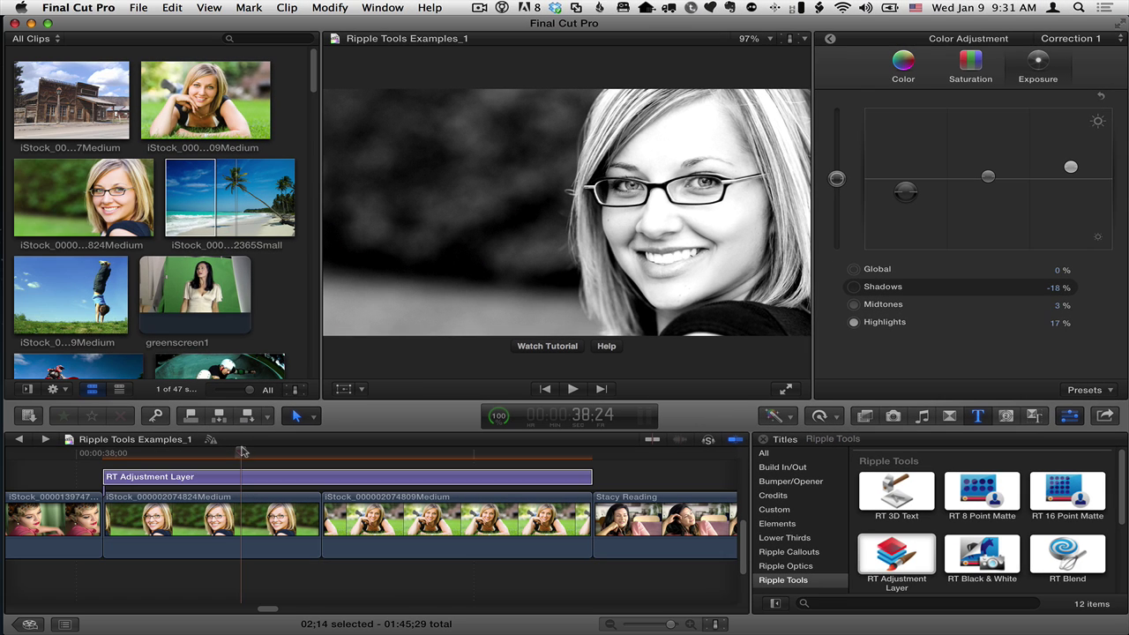
Preview the black-and-white grade across both clips, then return to the layer's video settings
key(space)
click(459, 453)
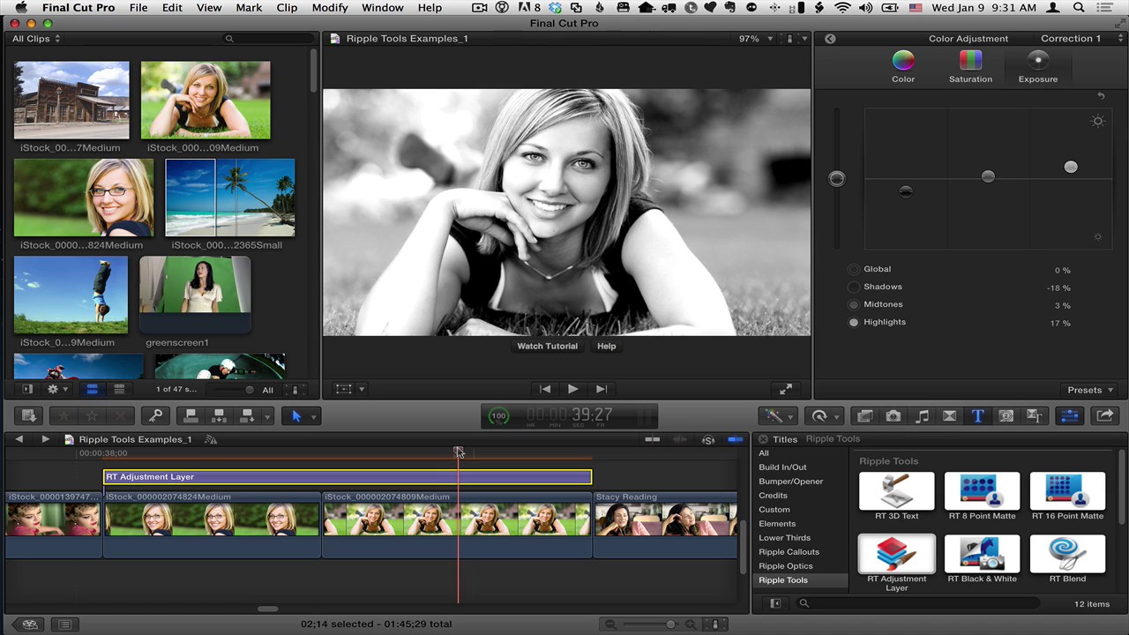
drag(459, 452, 248, 453)
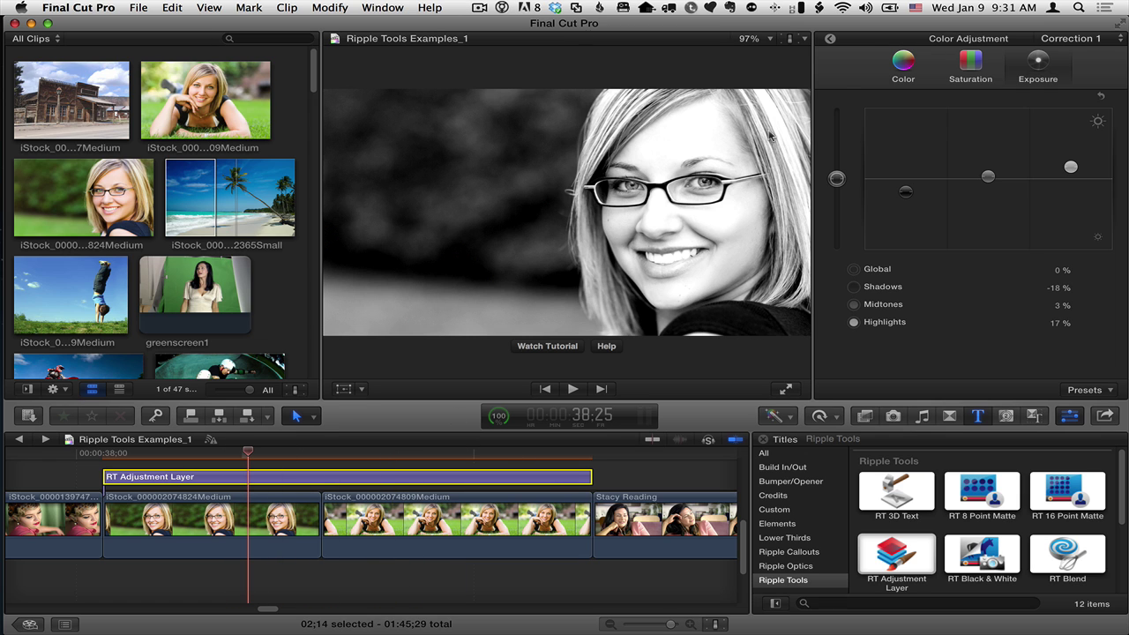
click(829, 39)
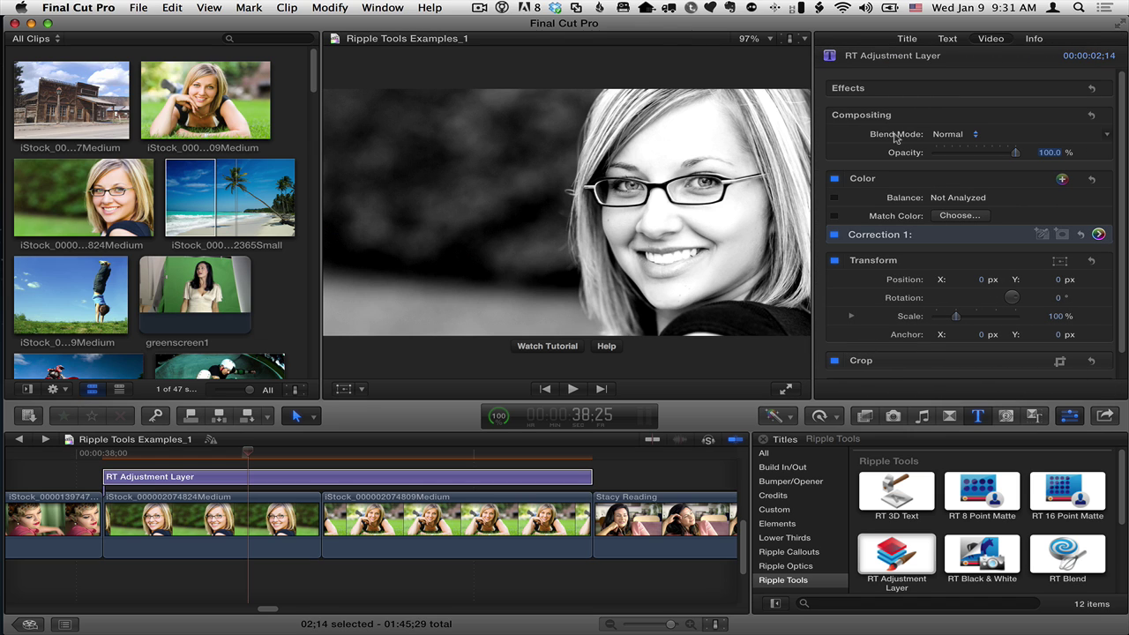
Apply Aged Film, switched off, and Aged Paper to the adjustment layer and preview the texture
click(865, 415)
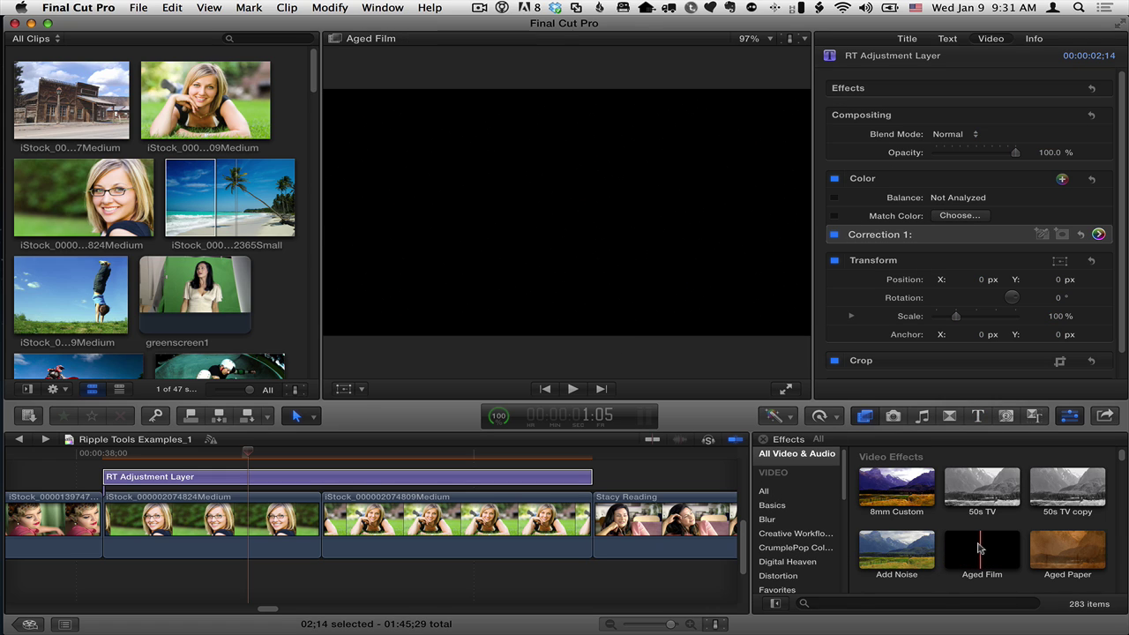
drag(990, 549, 338, 476)
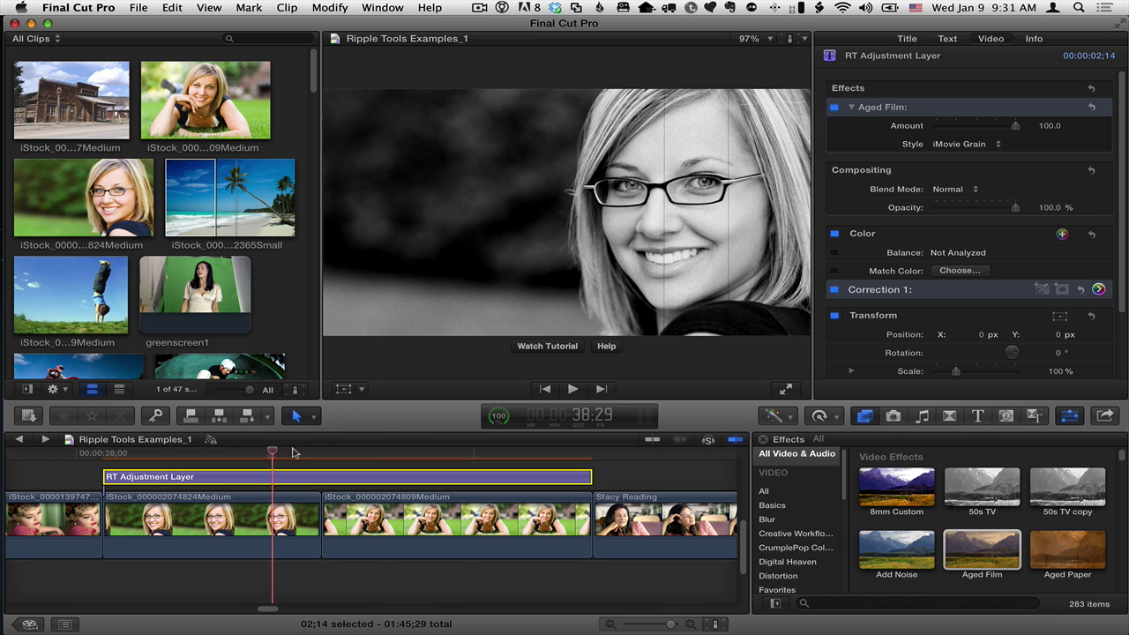
click(238, 454)
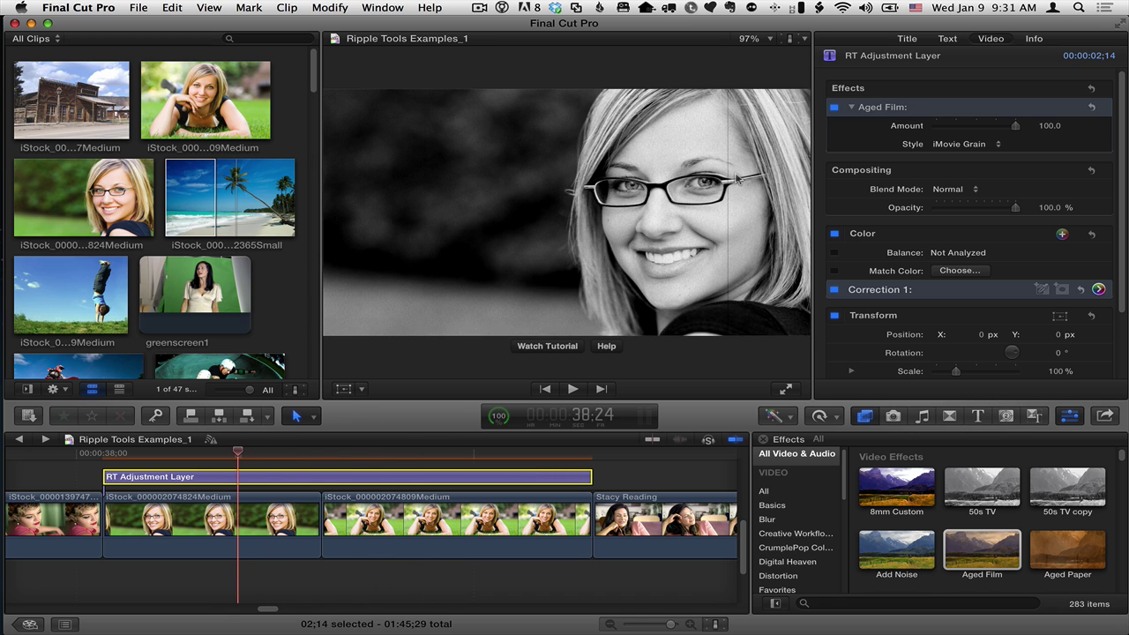
click(835, 107)
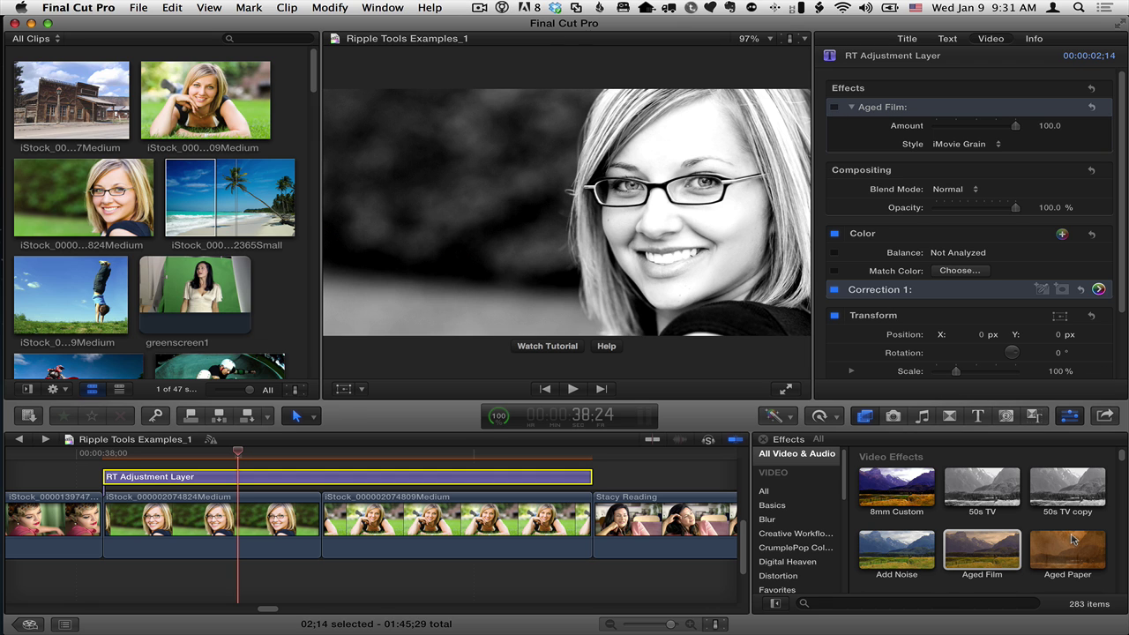
drag(1048, 541, 451, 473)
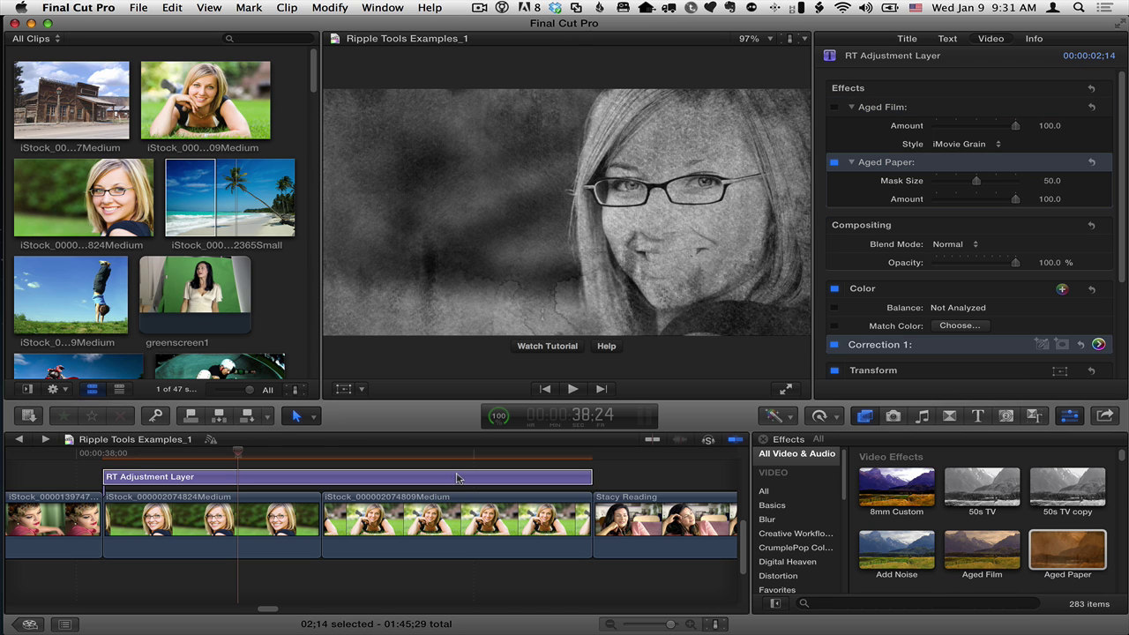
mouse_move(246, 450)
mouse_down()
mouse_move(484, 450)
mouse_move(264, 455)
mouse_move(239, 457)
mouse_move(441, 459)
mouse_move(232, 468)
mouse_move(247, 465)
mouse_up()
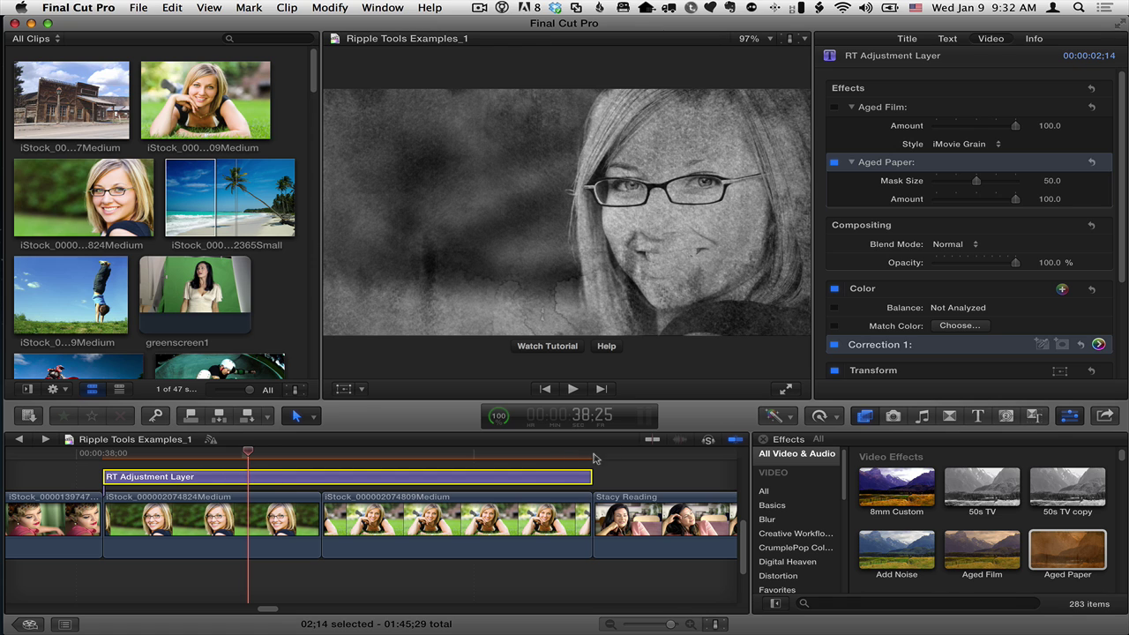
Trim the adjustment layer's end out and back, then lower Aged Paper Amount to 94.81
drag(591, 476, 500, 453)
drag(701, 477, 592, 479)
drag(499, 452, 466, 453)
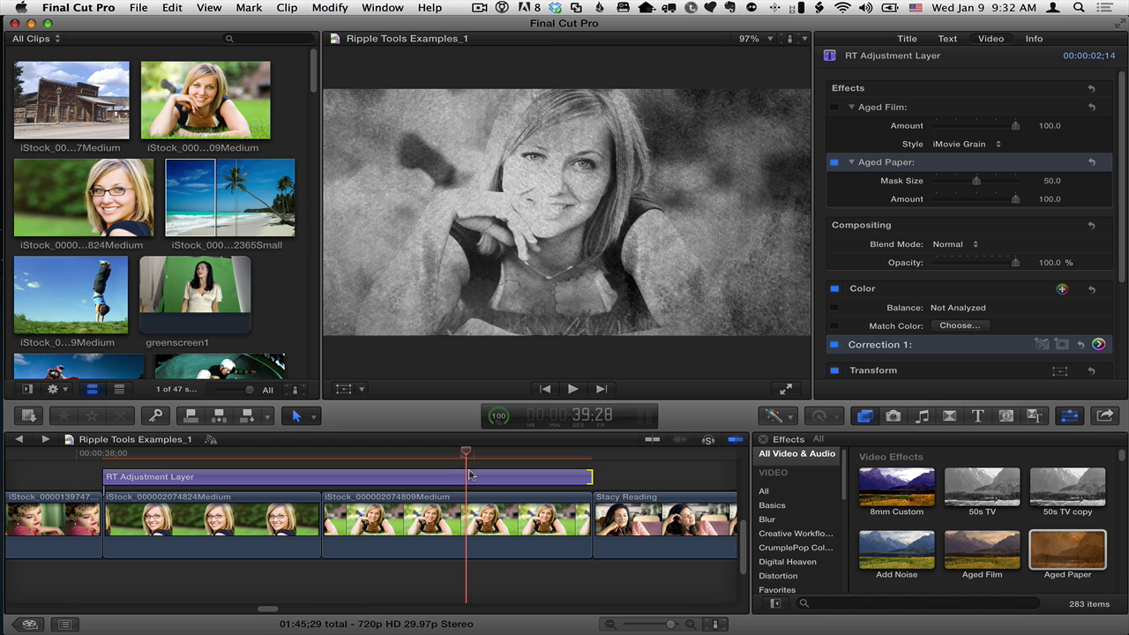
click(471, 476)
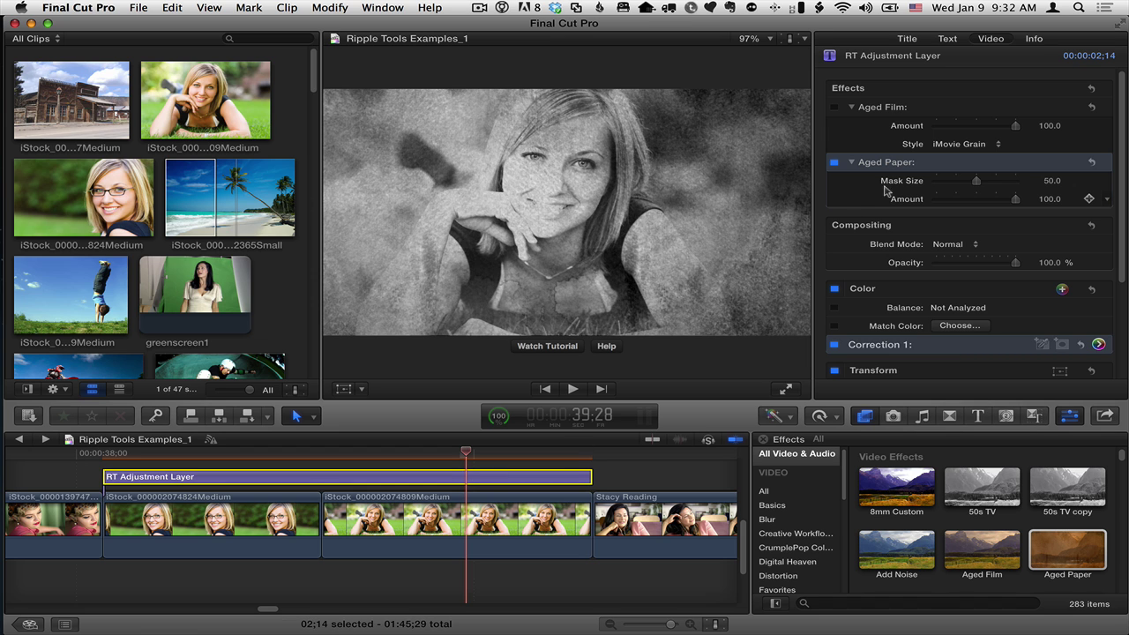
drag(1014, 199, 962, 205)
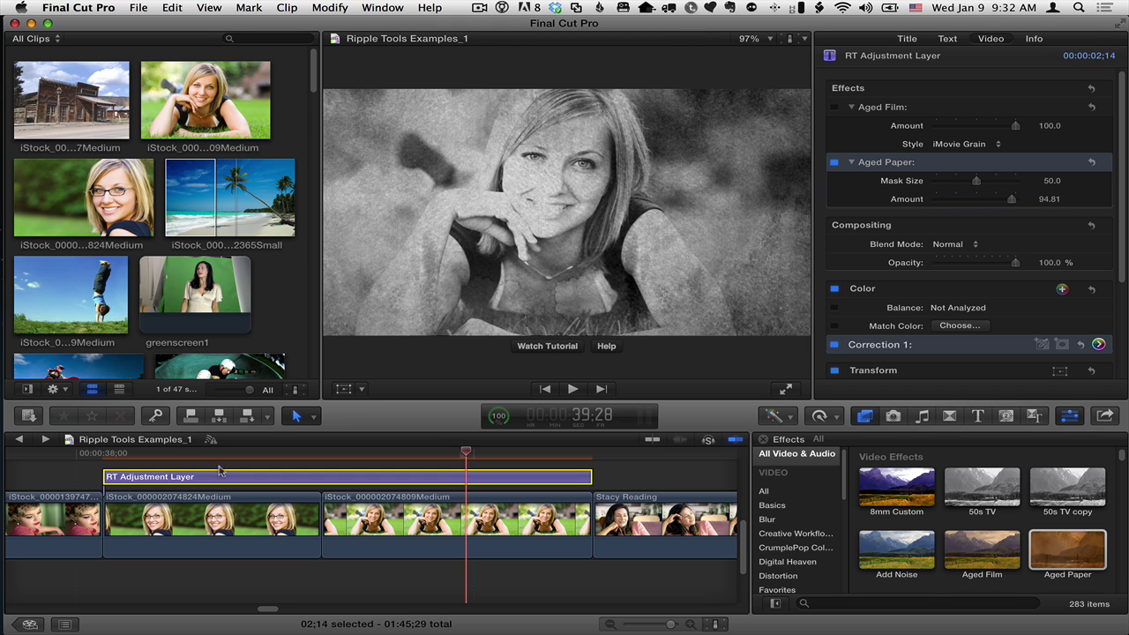
Keyframe Aged Paper Amount from 0 at the layer's start up to 100 shortly after
click(104, 454)
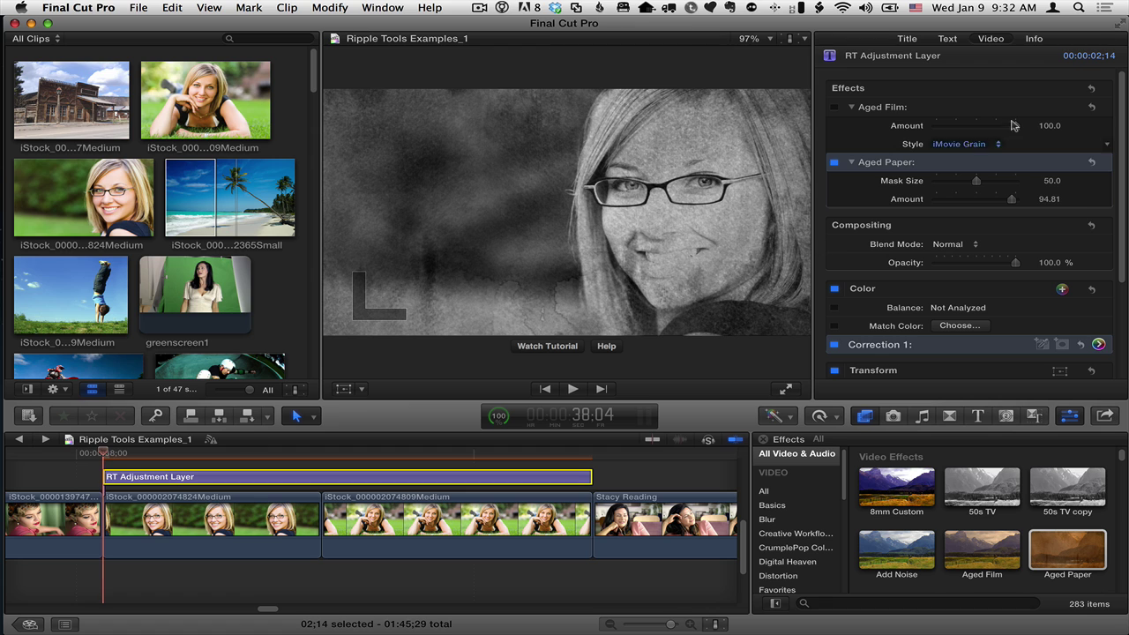
drag(1010, 201, 936, 201)
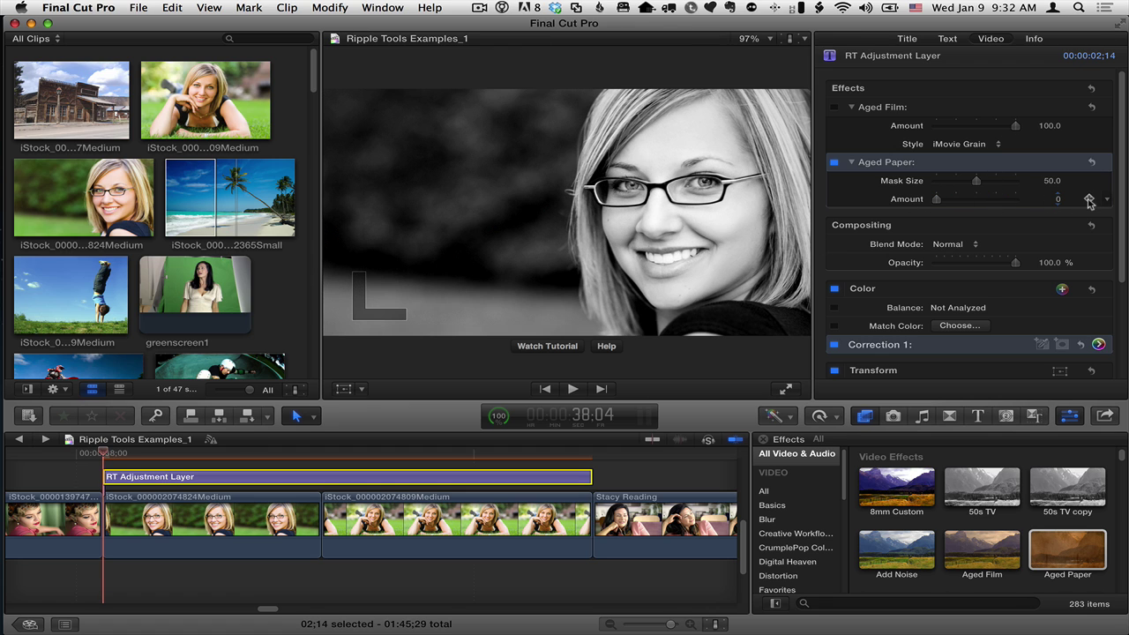
click(1090, 199)
click(162, 454)
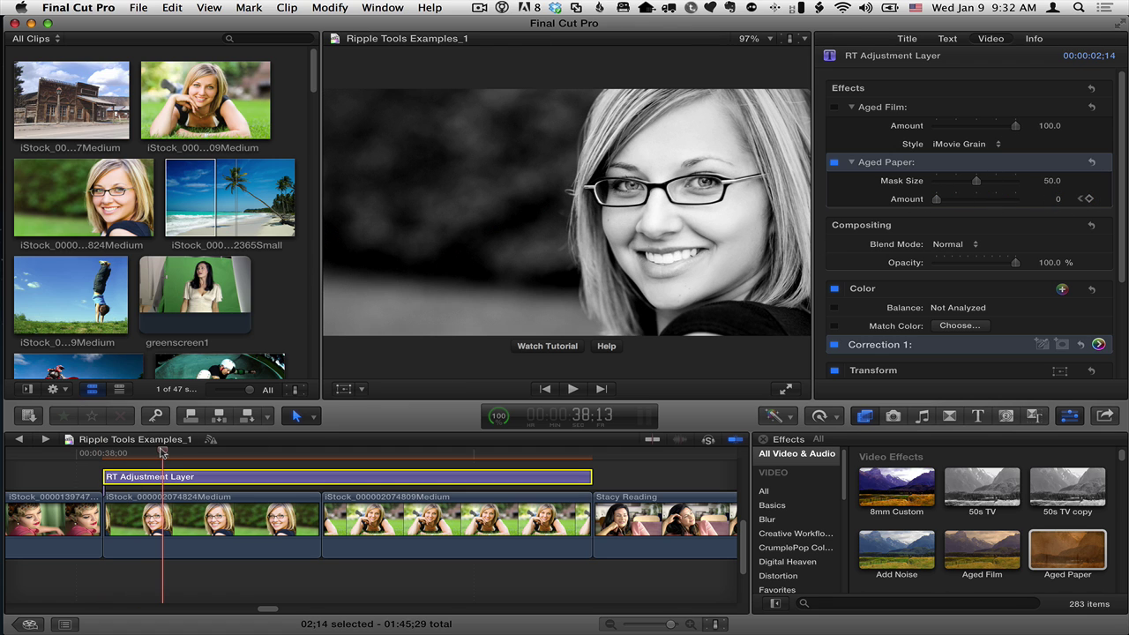
drag(966, 202, 1016, 202)
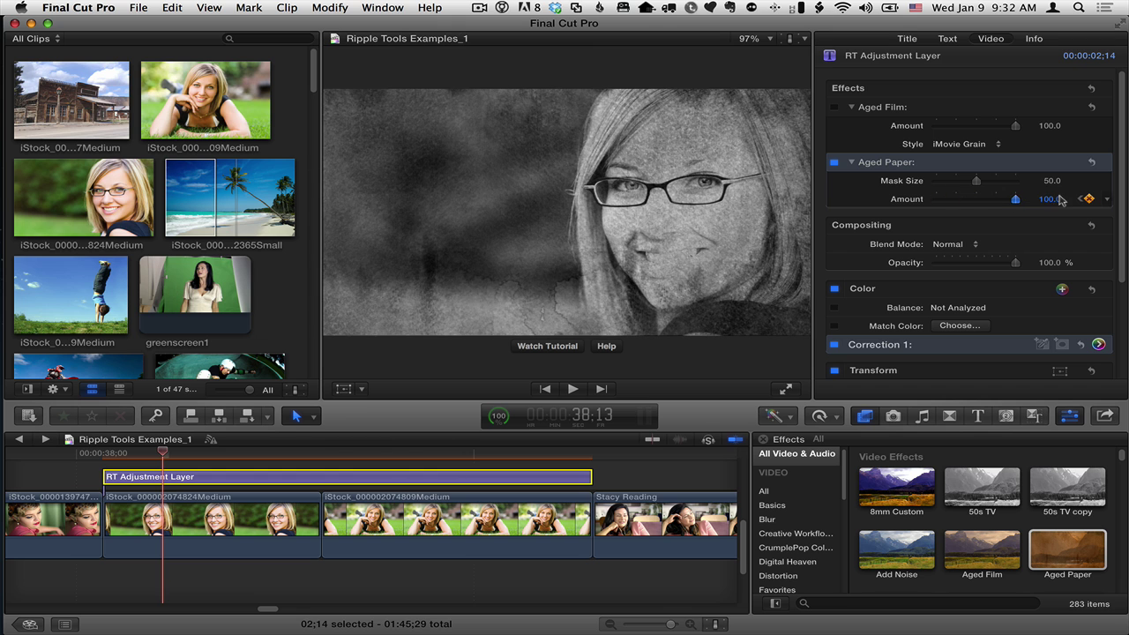
drag(155, 456, 377, 457)
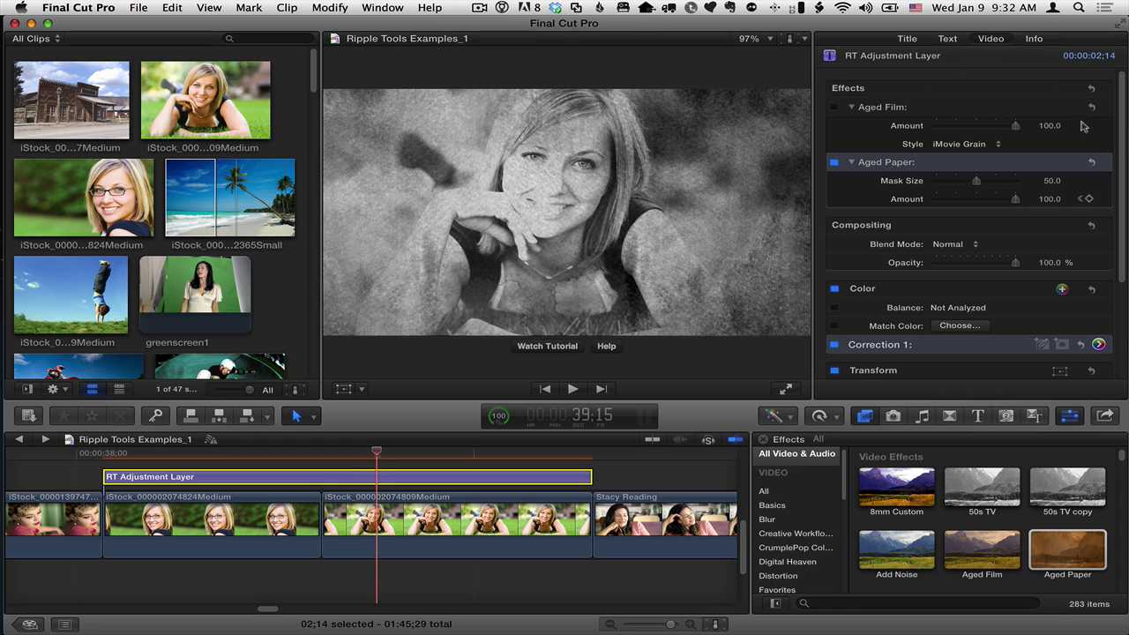
Shrink the adjustment layer in the viewer and move it toward the upper-left
drag(1120, 126, 1125, 238)
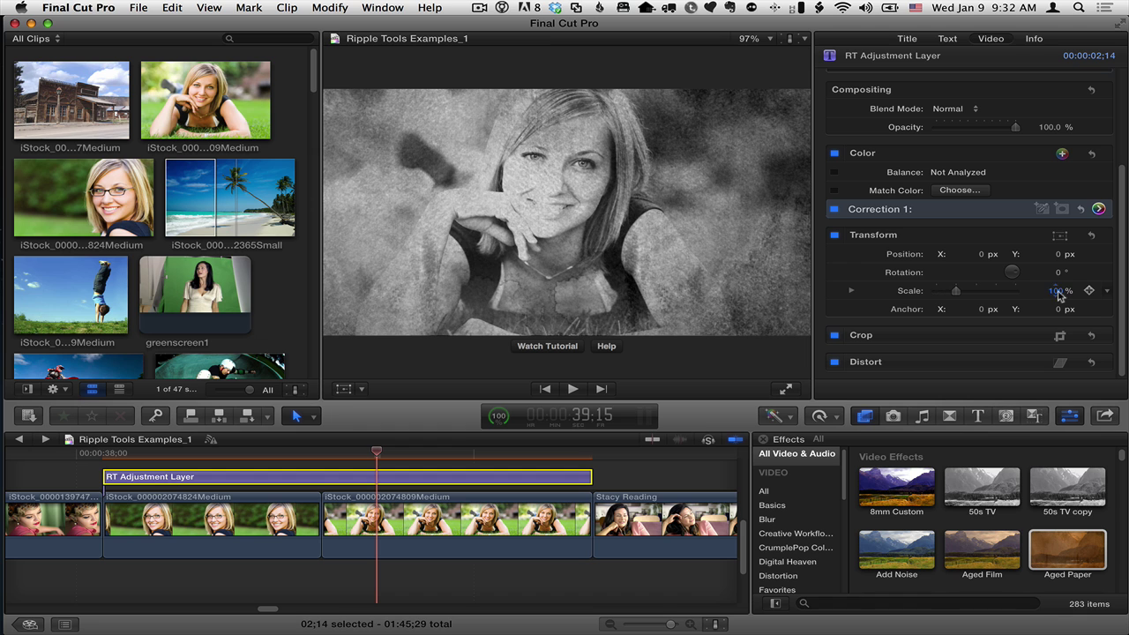
mouse_move(1057, 291)
mouse_down()
mouse_move(1023, 291)
mouse_move(1059, 291)
mouse_up()
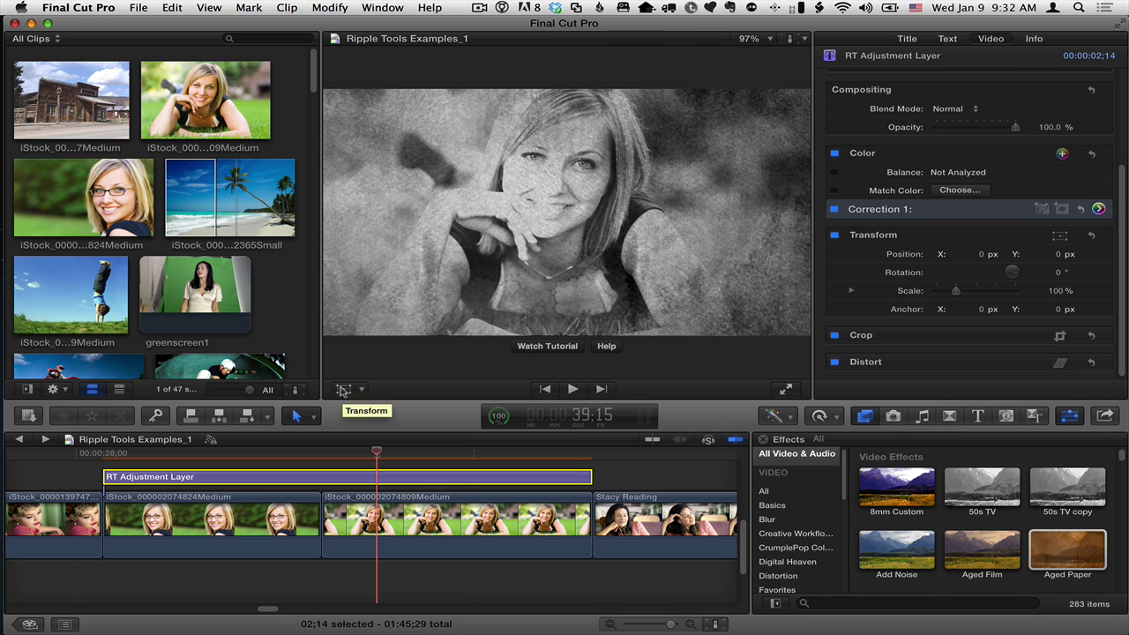
click(343, 389)
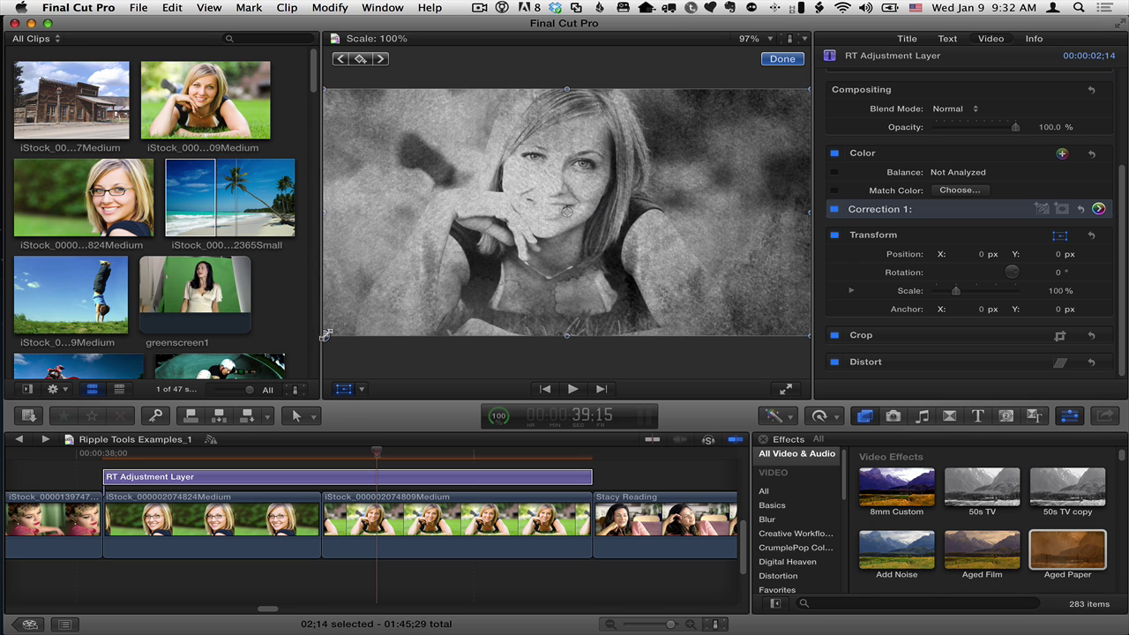
drag(325, 335, 438, 277)
drag(604, 254, 519, 218)
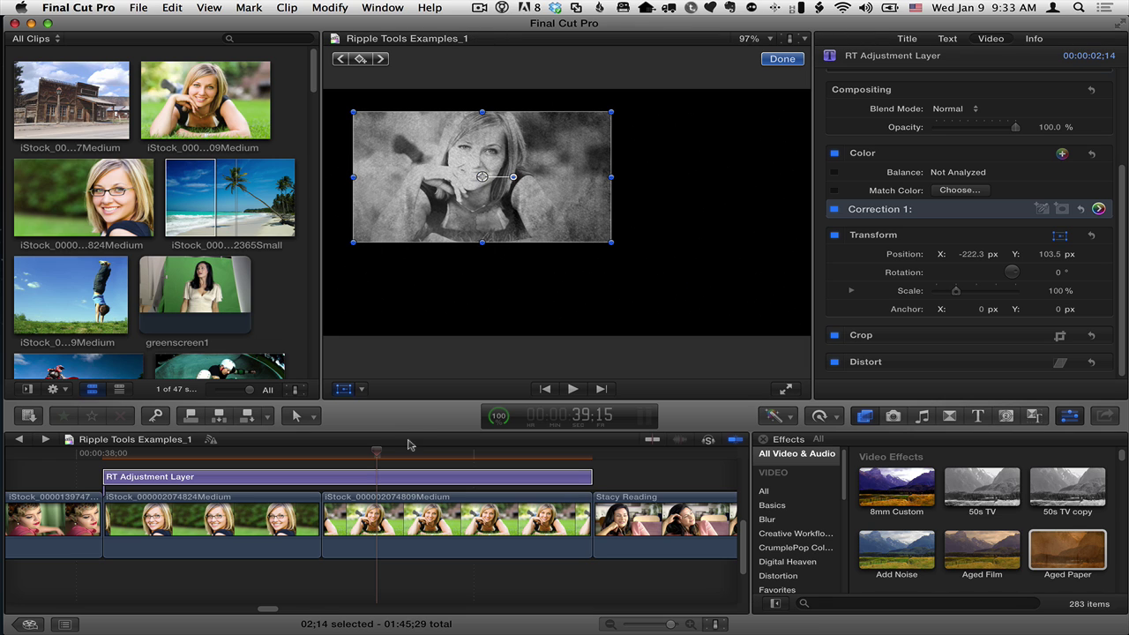
Lengthen the adjustment layer to 02;29 so it reaches the Stacy Reading clip
click(291, 477)
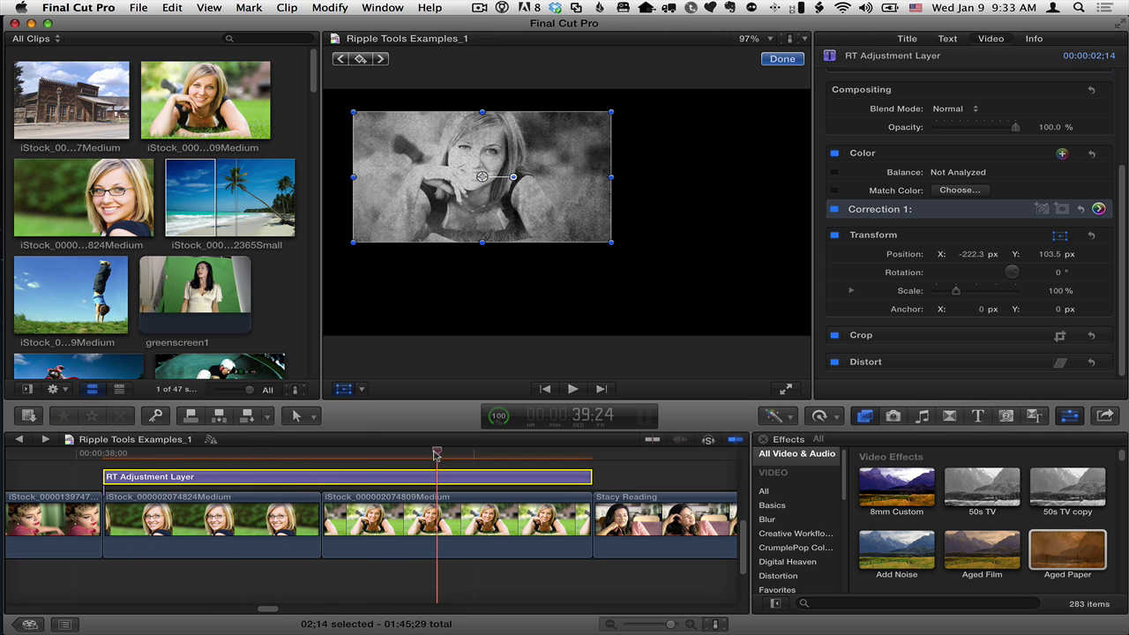
mouse_move(589, 476)
mouse_down()
mouse_move(690, 476)
mouse_move(504, 452)
mouse_move(253, 452)
mouse_move(635, 455)
mouse_move(277, 454)
mouse_move(621, 468)
mouse_move(240, 454)
mouse_move(593, 455)
mouse_up()
click(244, 464)
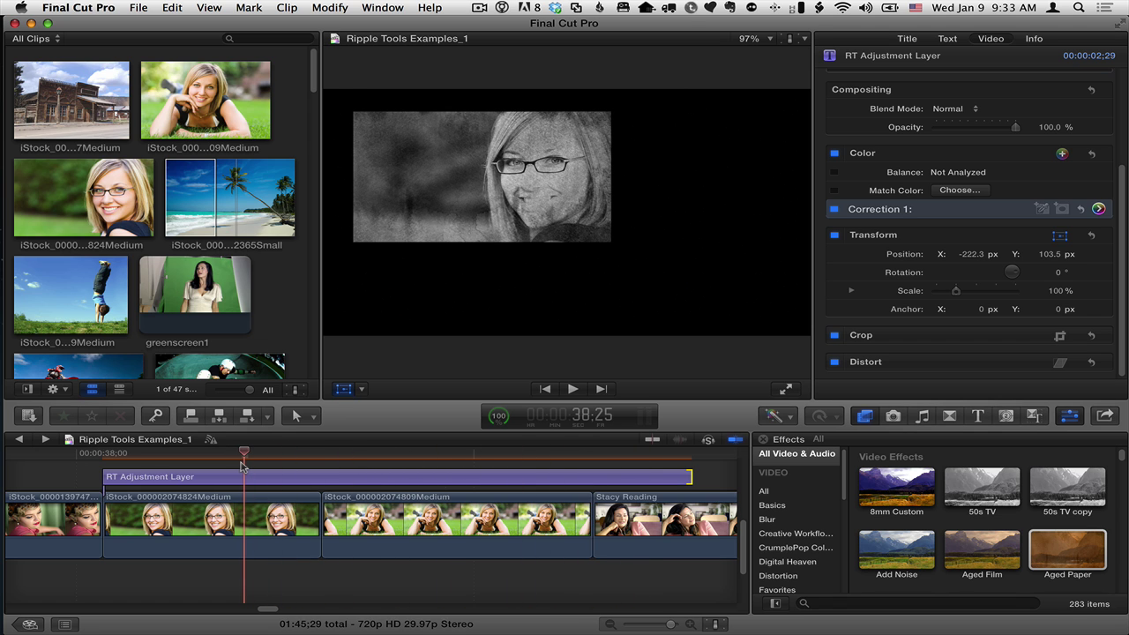
click(243, 476)
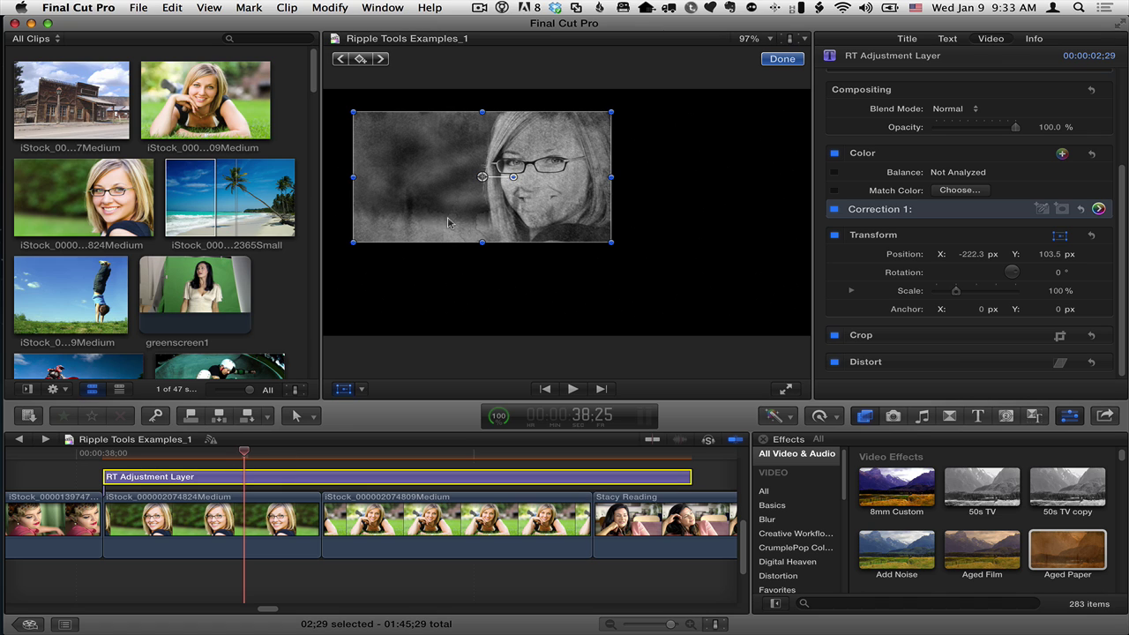
Set the layer's published Scale to 129% and put its rotation back to 0°
click(344, 389)
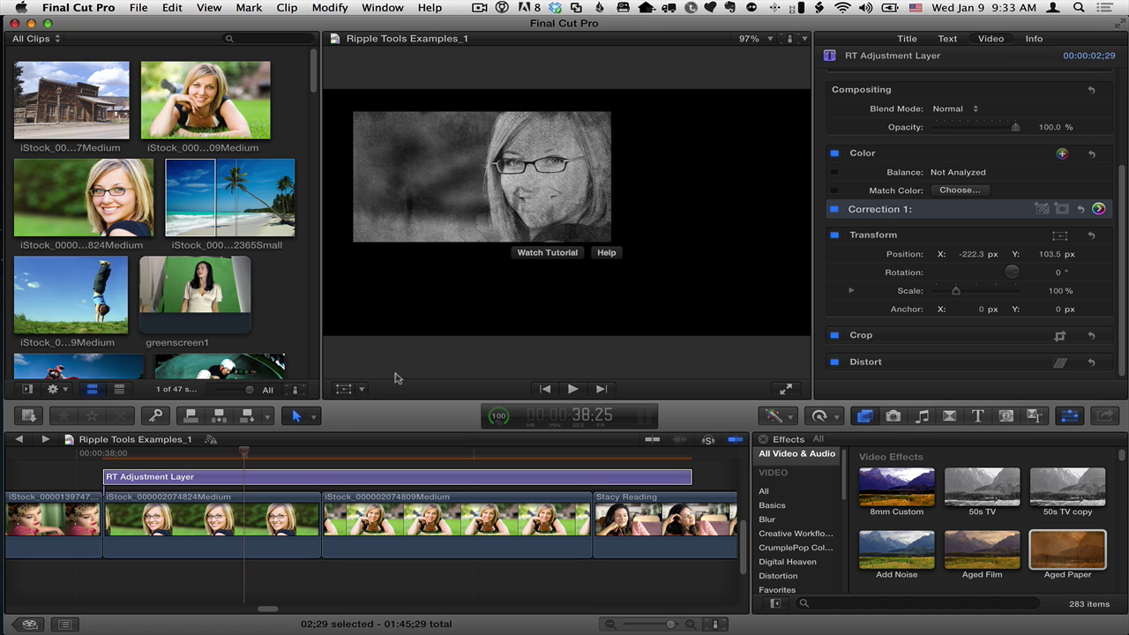
click(908, 39)
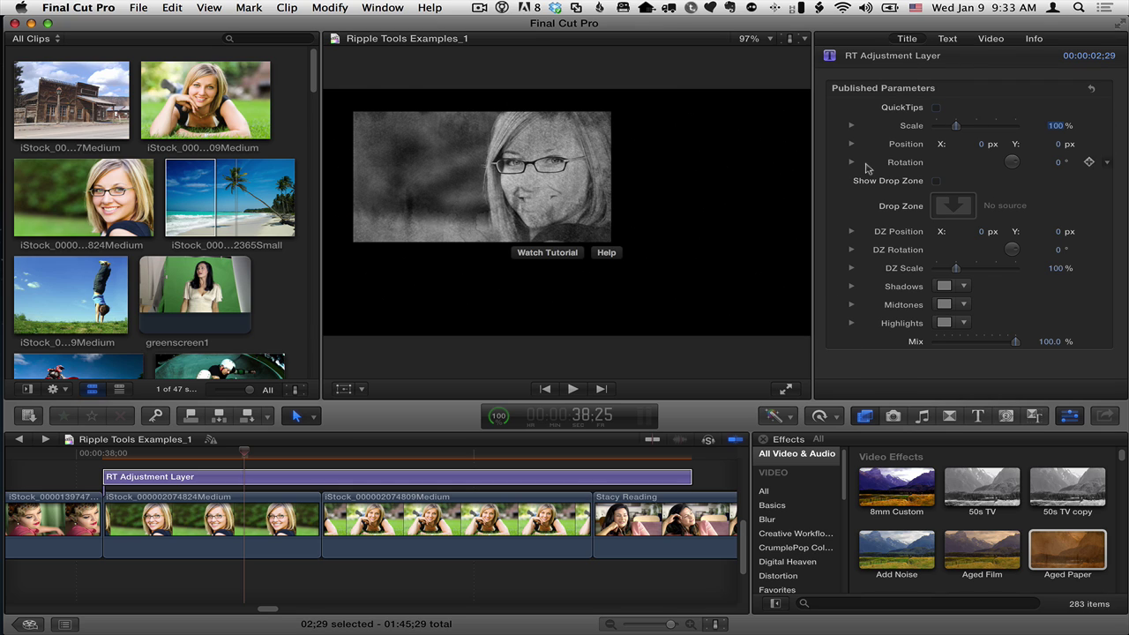
drag(955, 126, 972, 144)
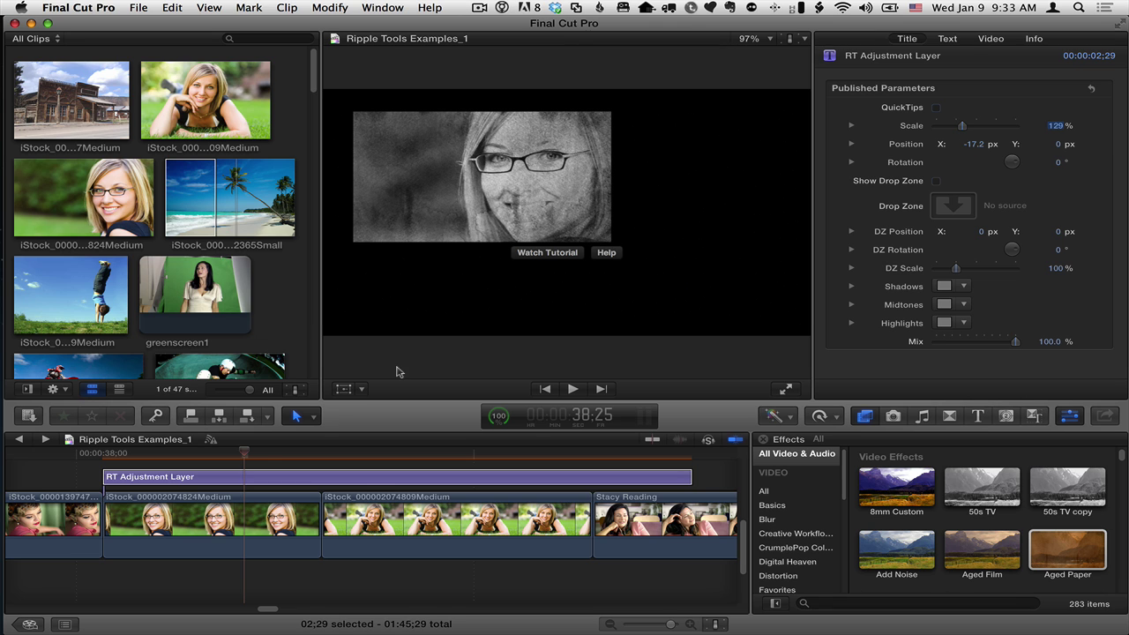
mouse_move(254, 451)
mouse_down()
mouse_move(656, 450)
mouse_move(260, 451)
mouse_up()
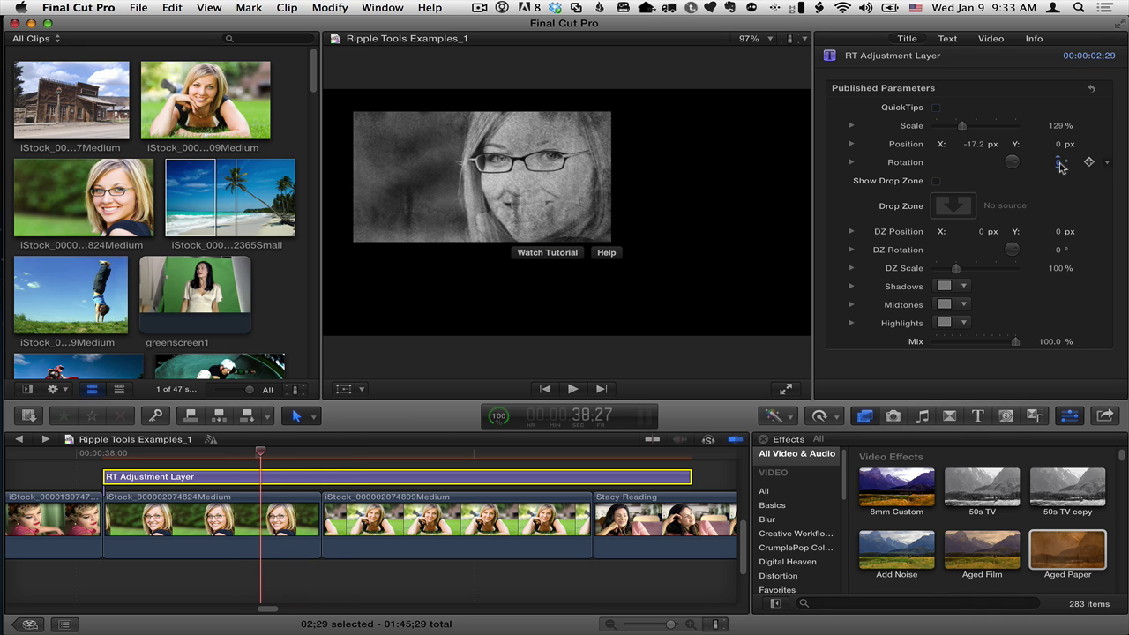
text(2.0)
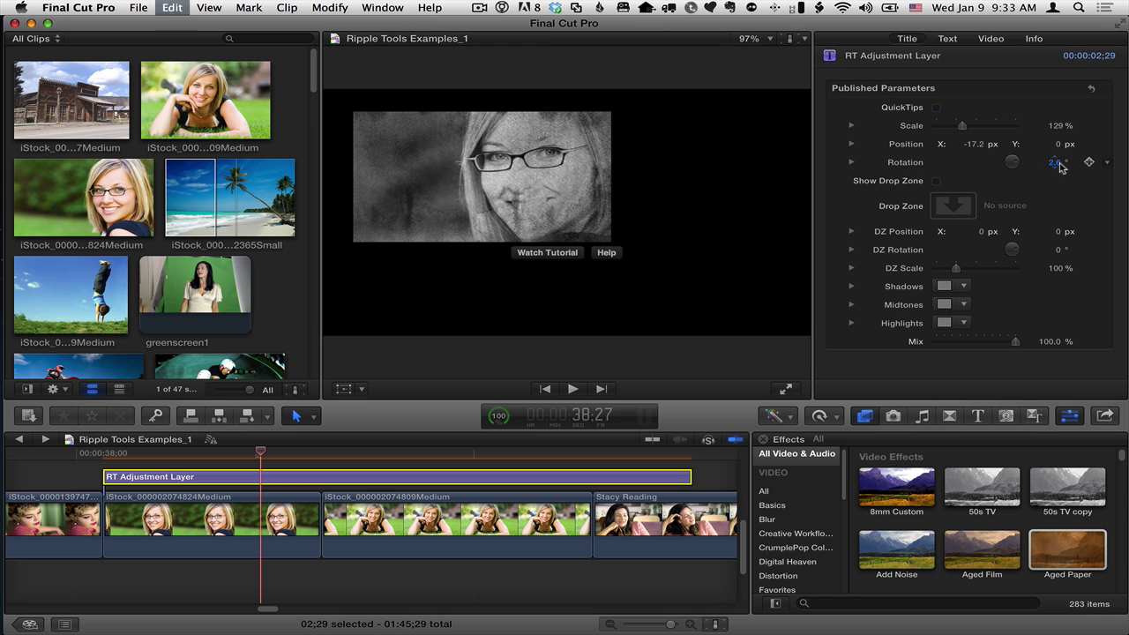
key(Escape)
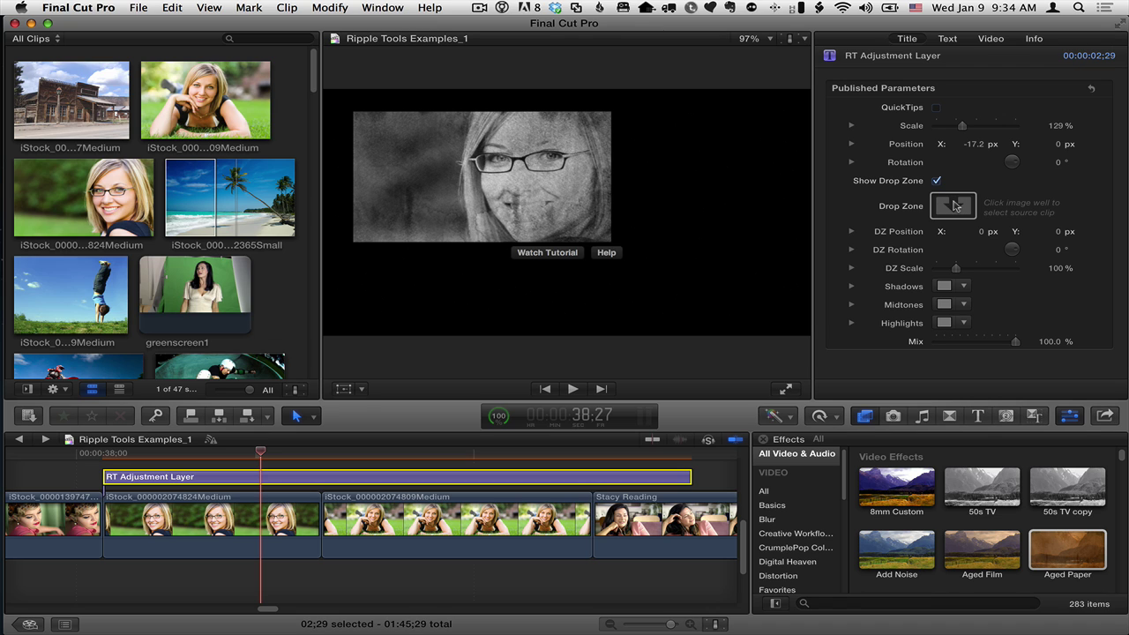
Cancel choosing a drop-zone source clip and switch to the layer's Video properties
click(953, 205)
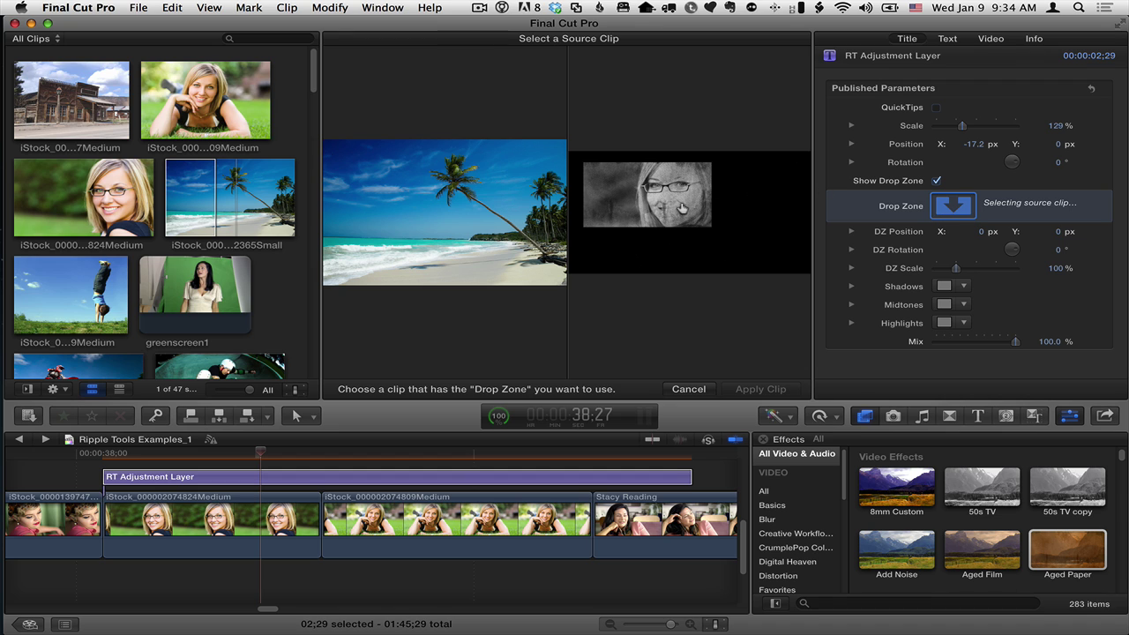
click(689, 389)
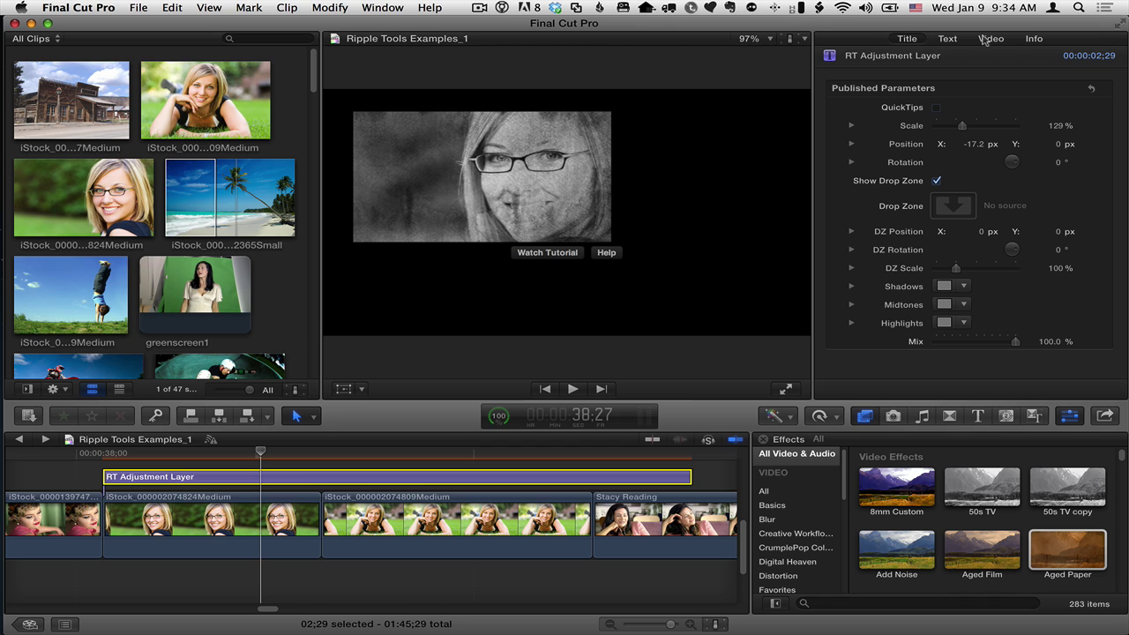
click(984, 40)
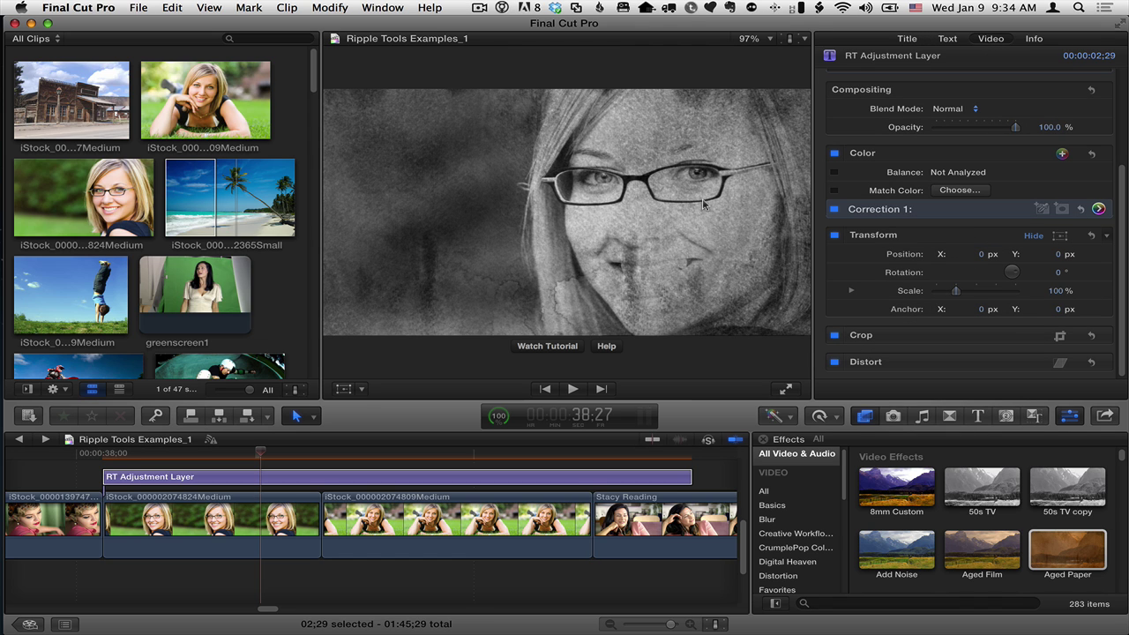
Set the adjustment layer's Scale to 50%, Position to -23.4, 8.2 px and Rotation to 14.9°
click(909, 39)
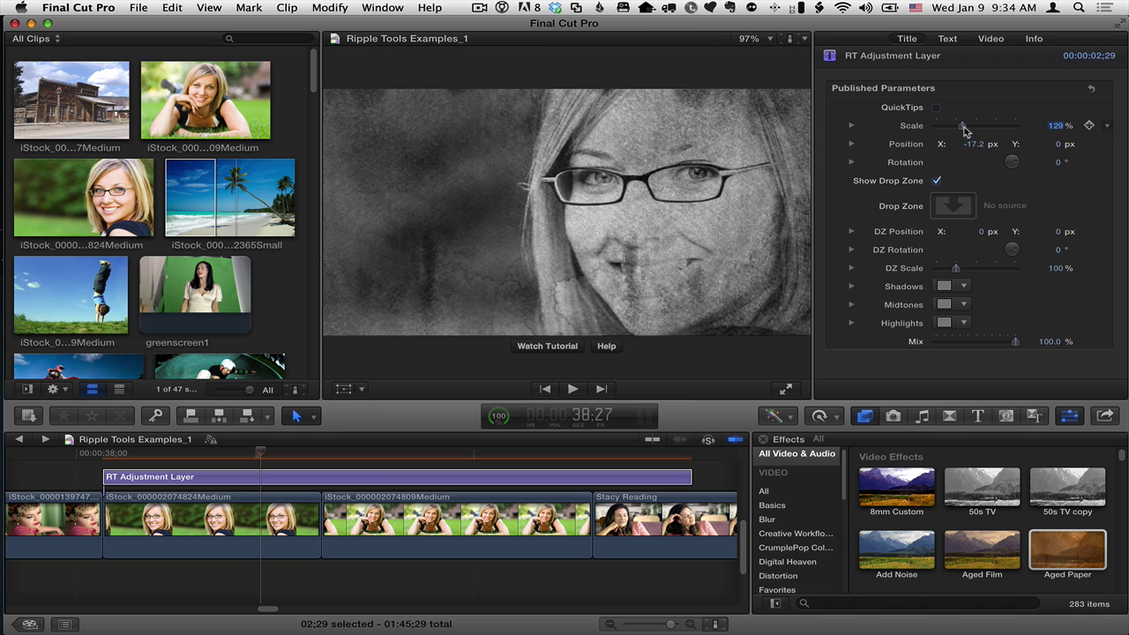
drag(963, 125, 949, 133)
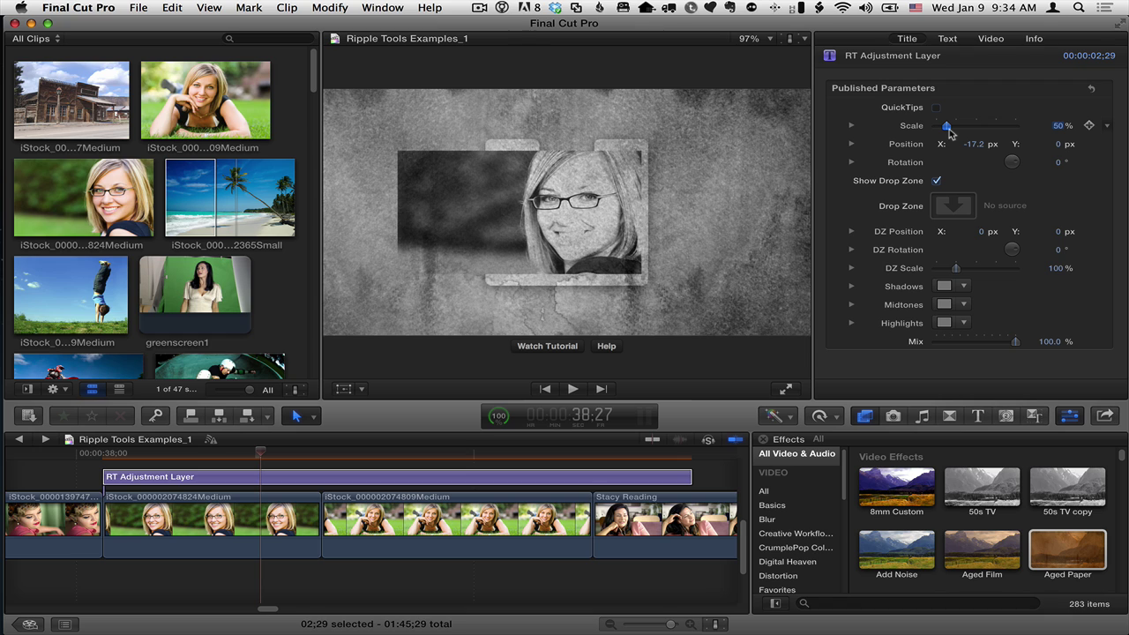
drag(949, 131, 950, 130)
drag(976, 143, 973, 145)
drag(1055, 145, 1057, 162)
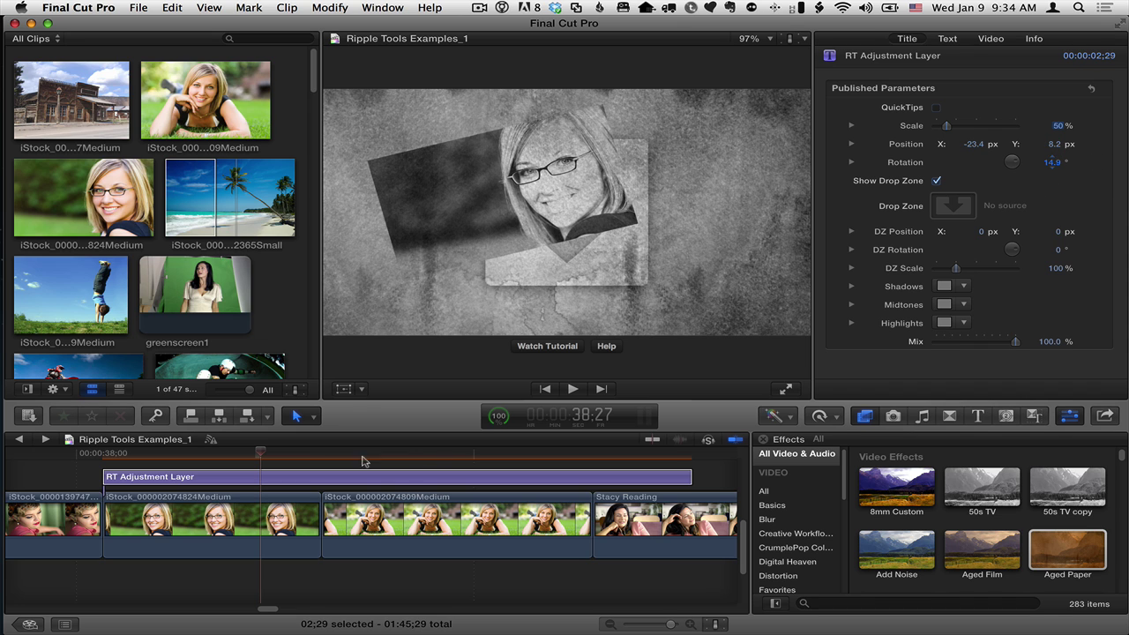
drag(333, 452, 292, 453)
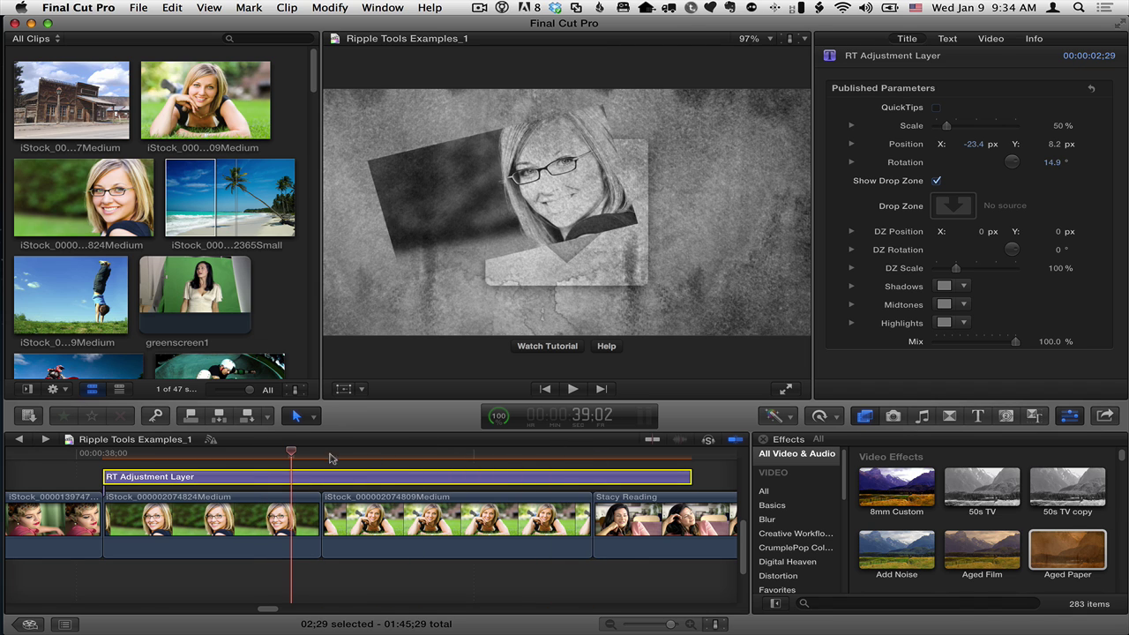
Apply the beach clip as the adjustment layer's drop zone source
click(949, 204)
click(238, 206)
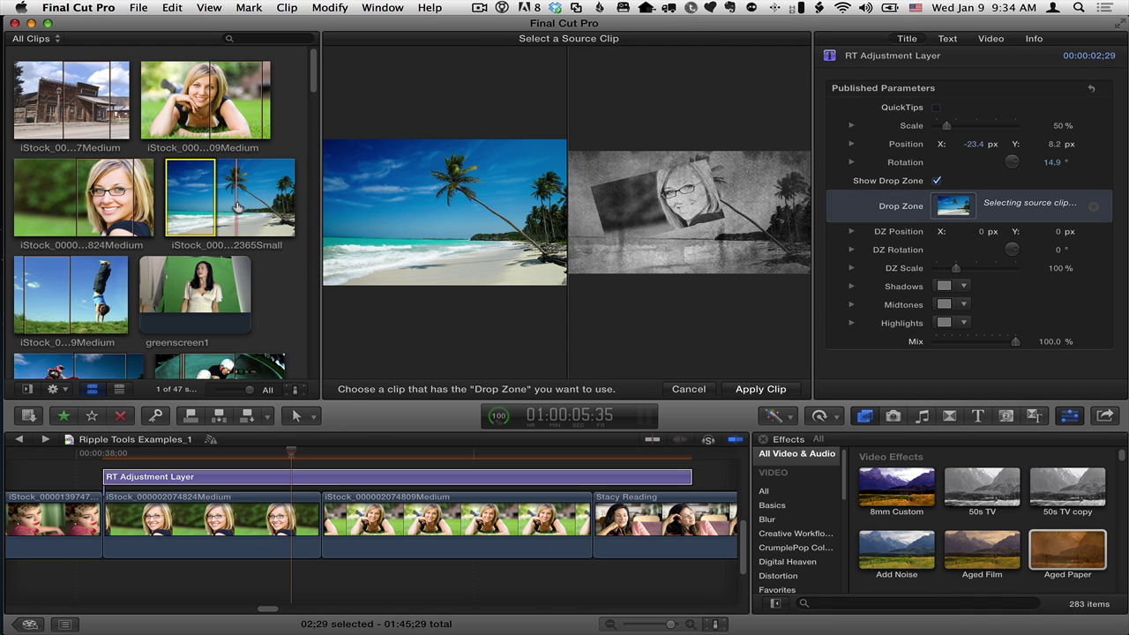
click(764, 389)
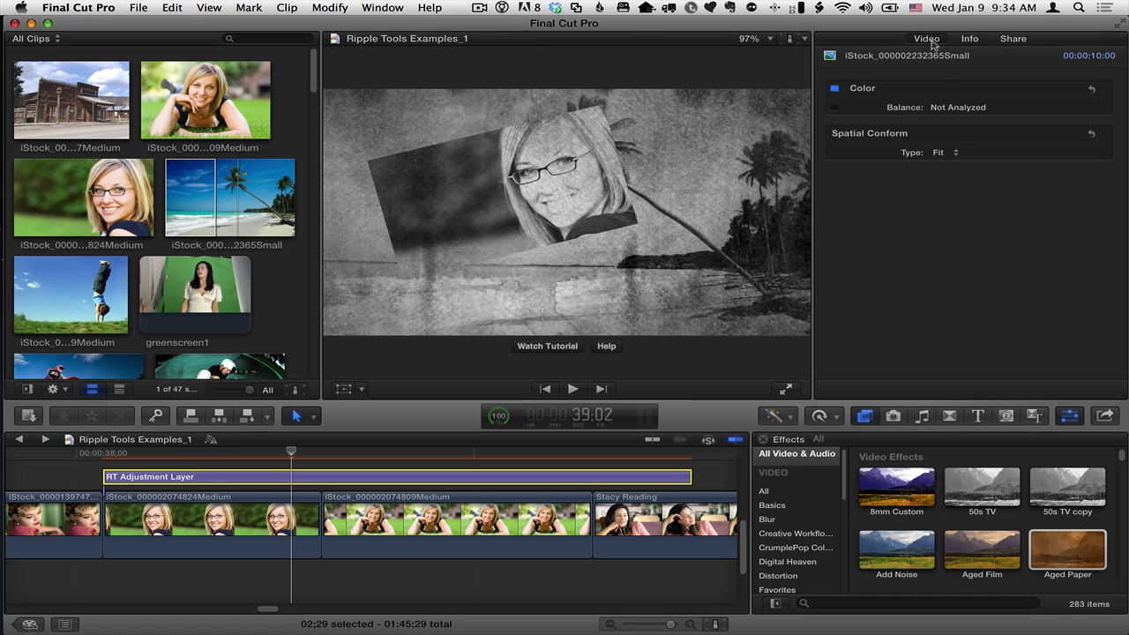
Offset the drop zone image to X -3.5 px, scale it to 161% and rotate it 5°
click(285, 478)
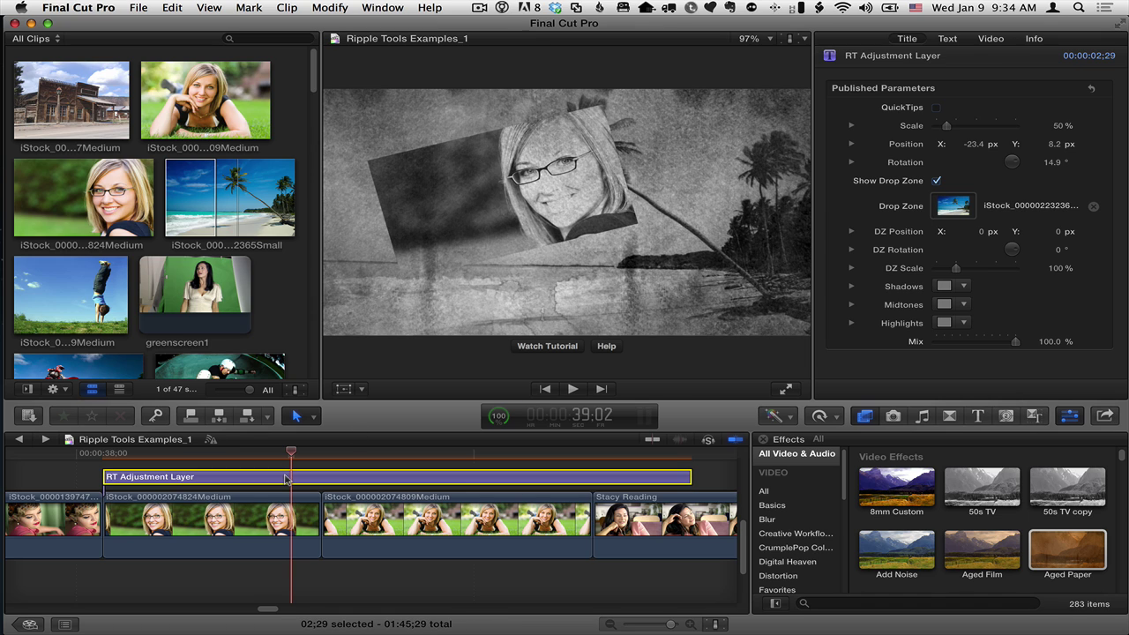
mouse_move(924, 166)
mouse_move(930, 234)
drag(983, 235, 988, 255)
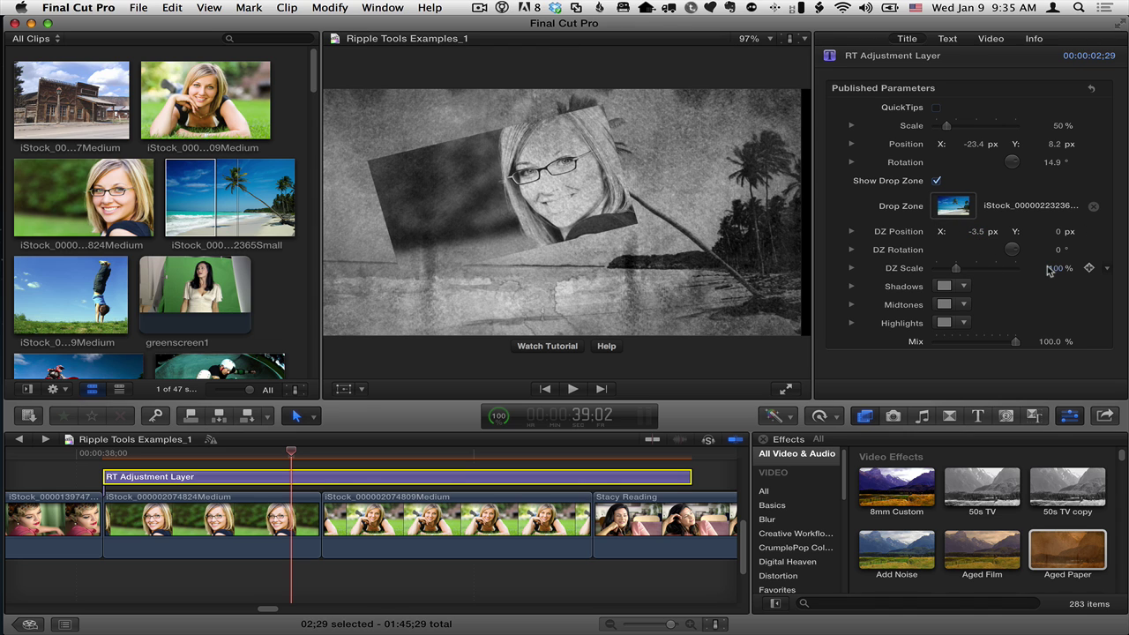
drag(1053, 273, 1059, 253)
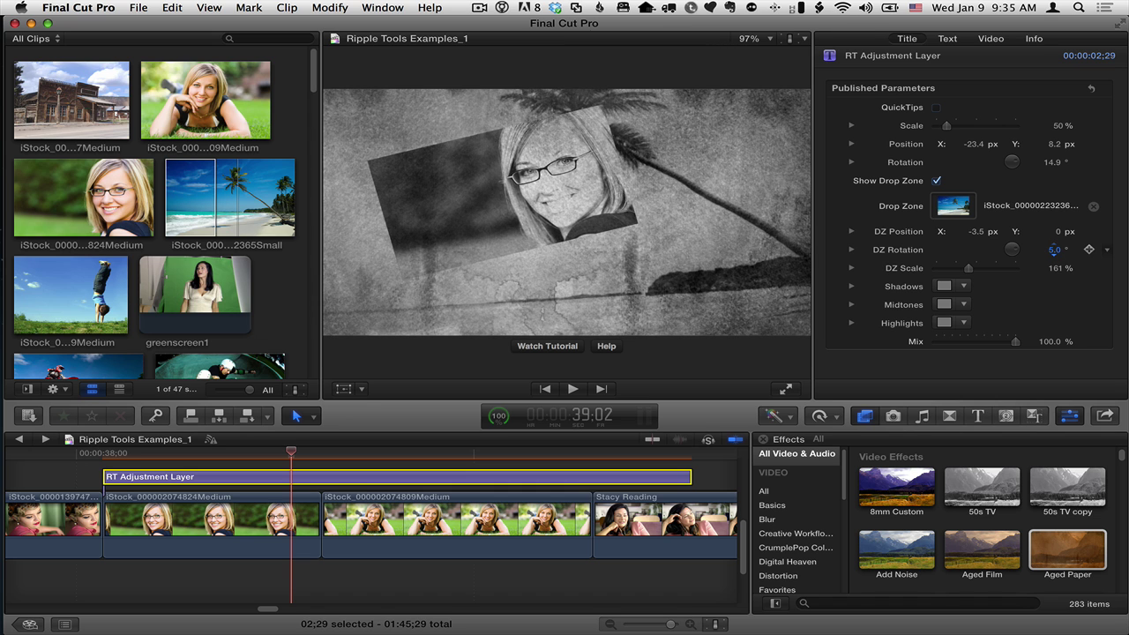
Shrink the tilted adjustment layer frame to about 90% and fit the whole frame in the viewer
click(741, 236)
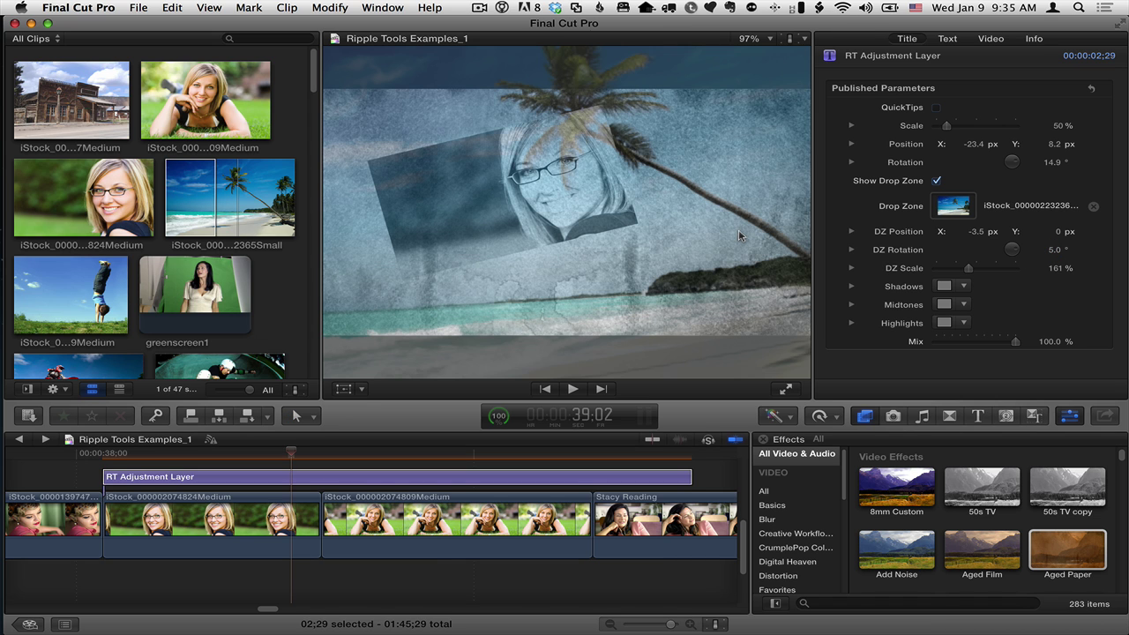
key(super+minus)
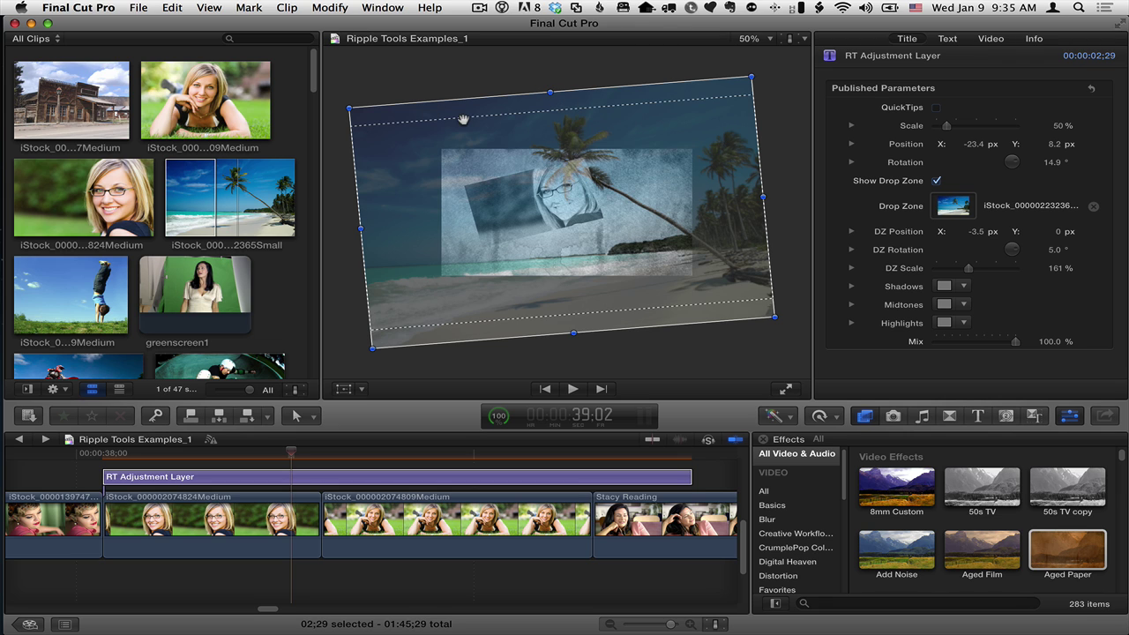
click(346, 105)
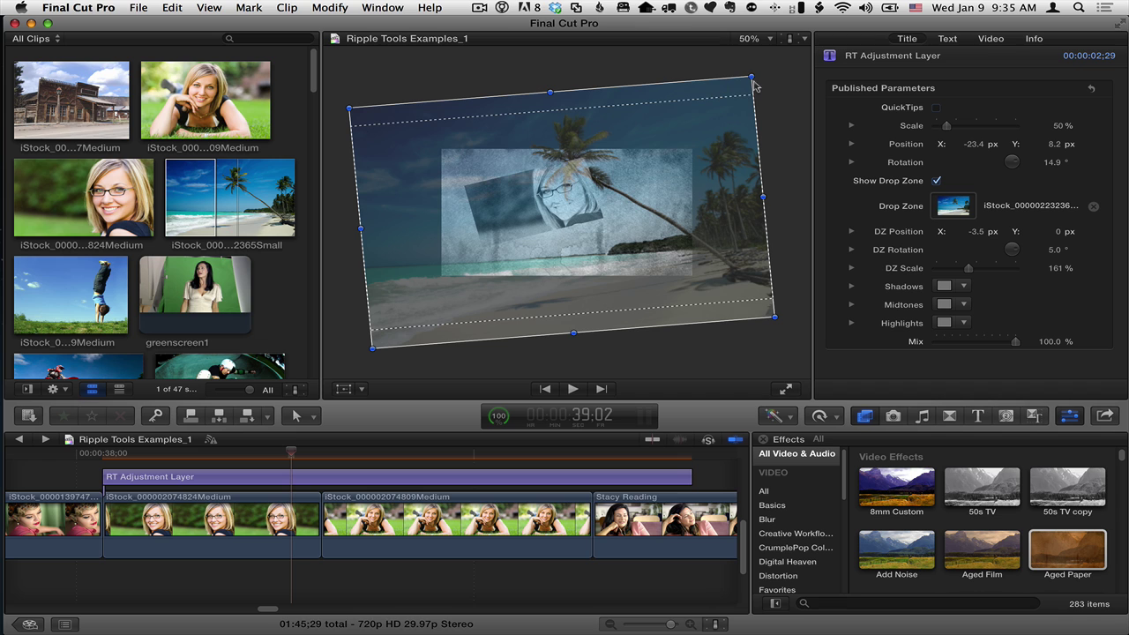
drag(751, 78, 728, 94)
drag(732, 92, 730, 92)
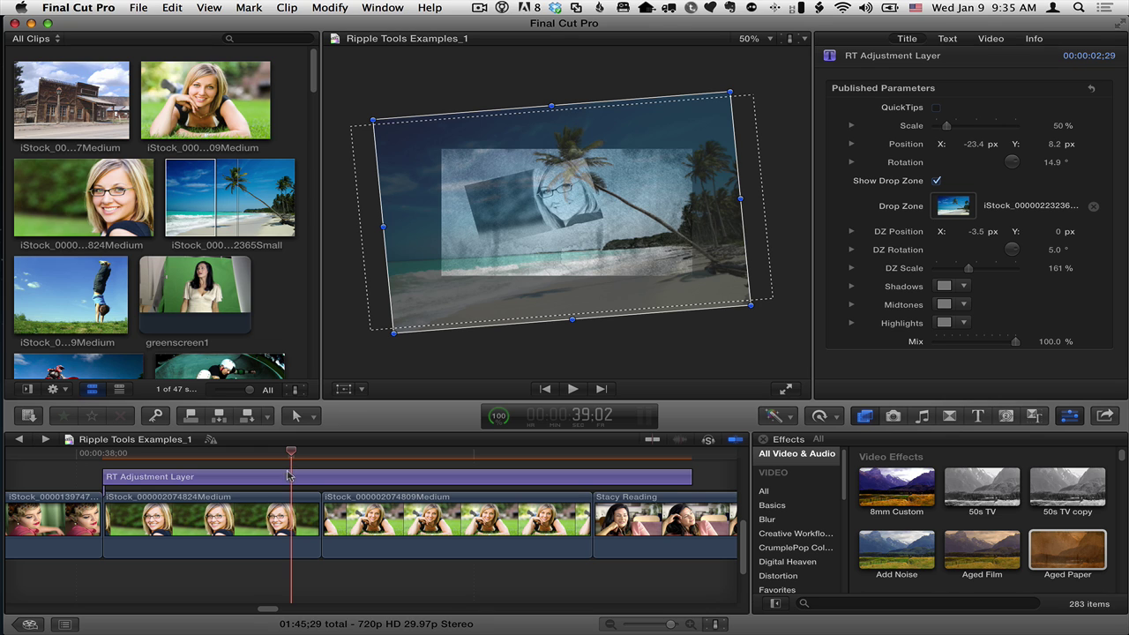
click(294, 414)
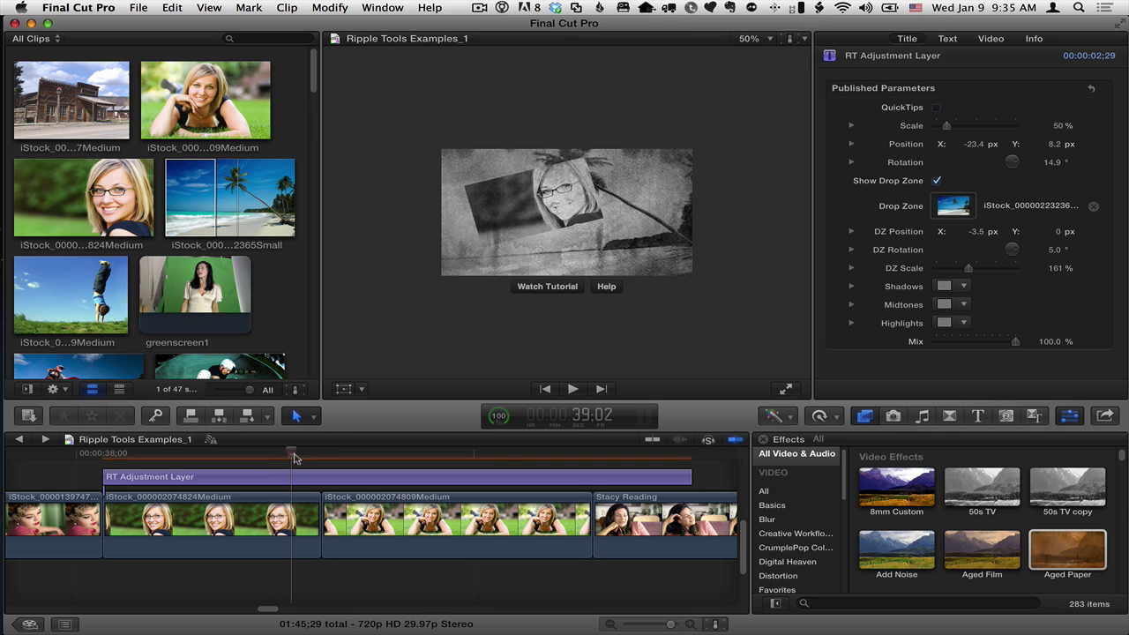
key(shift+z)
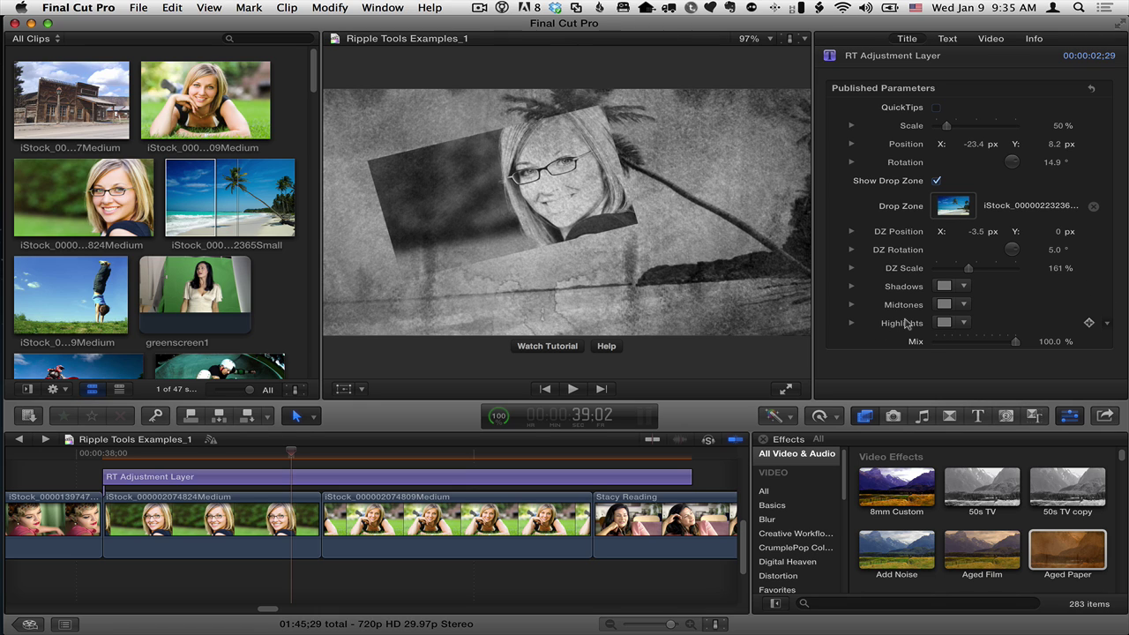
Uncheck Show Drop Zone, then disable the Aged Paper effect and Correction 1
click(937, 181)
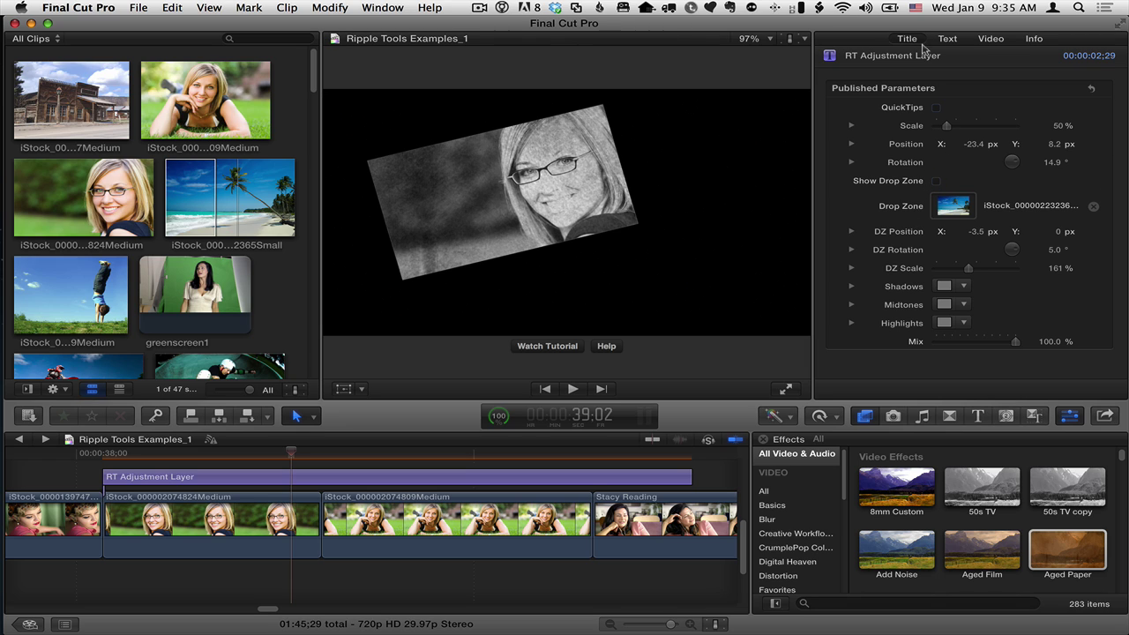
click(991, 39)
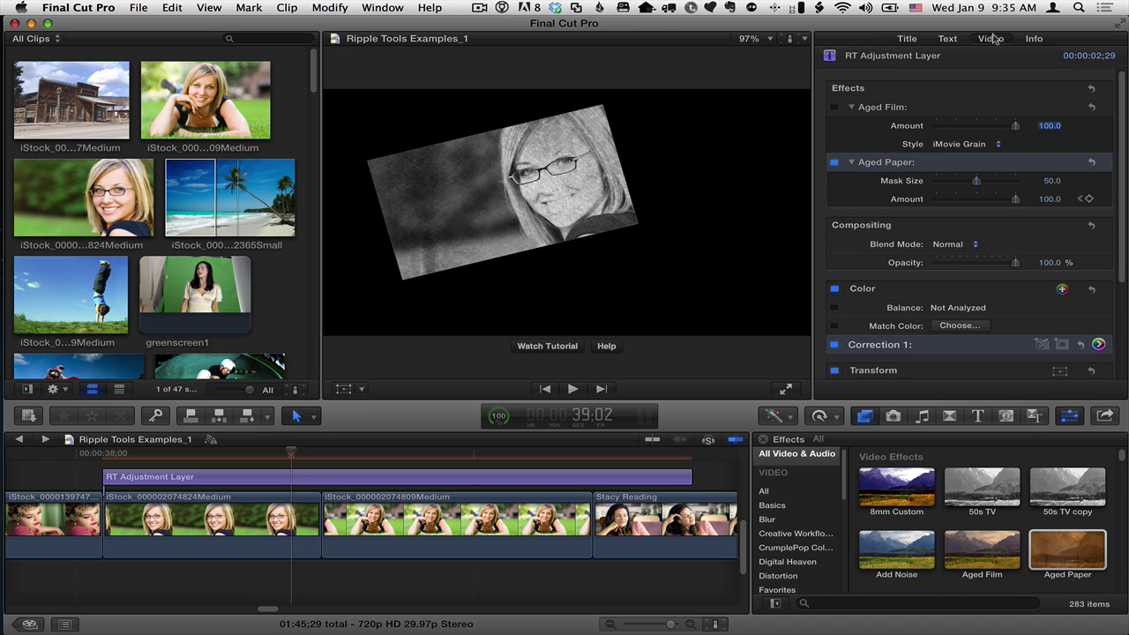
click(833, 163)
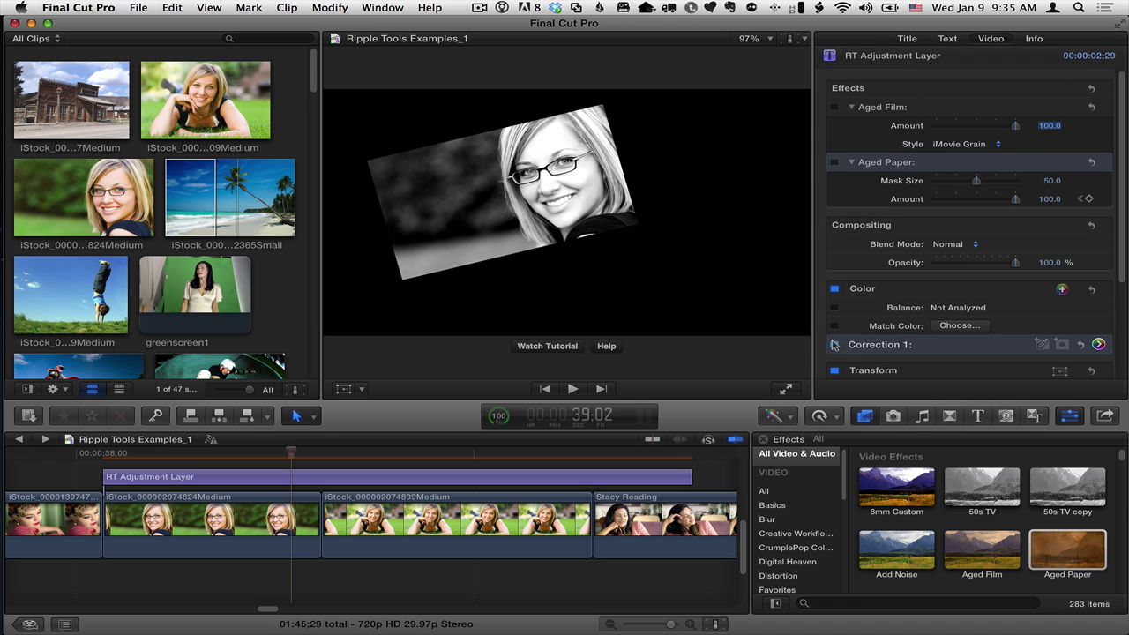
click(834, 345)
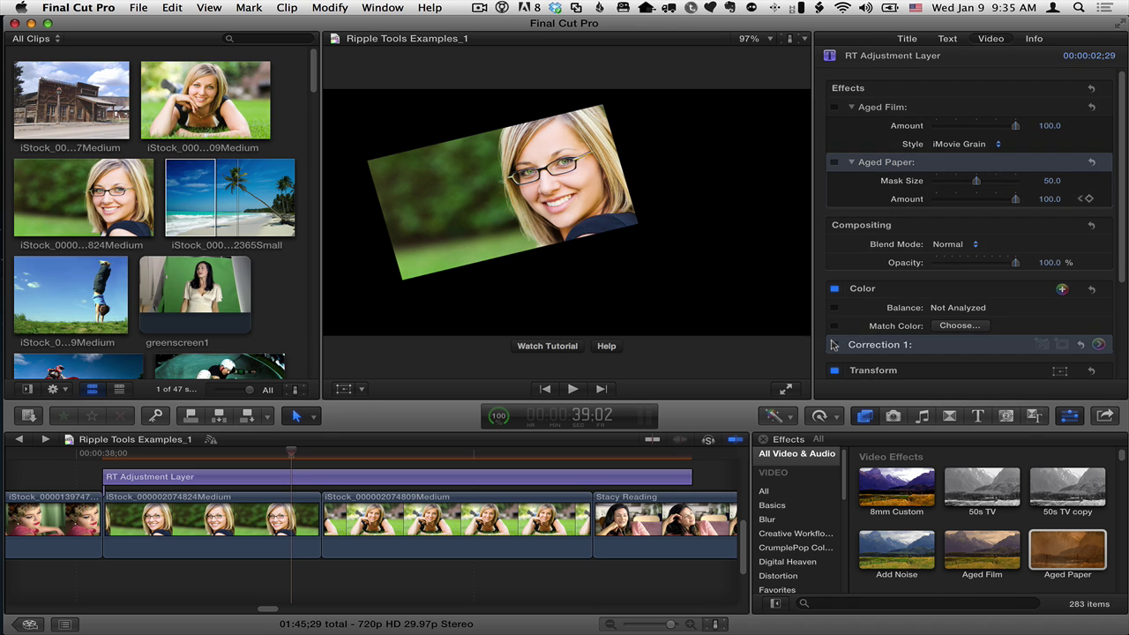
click(905, 38)
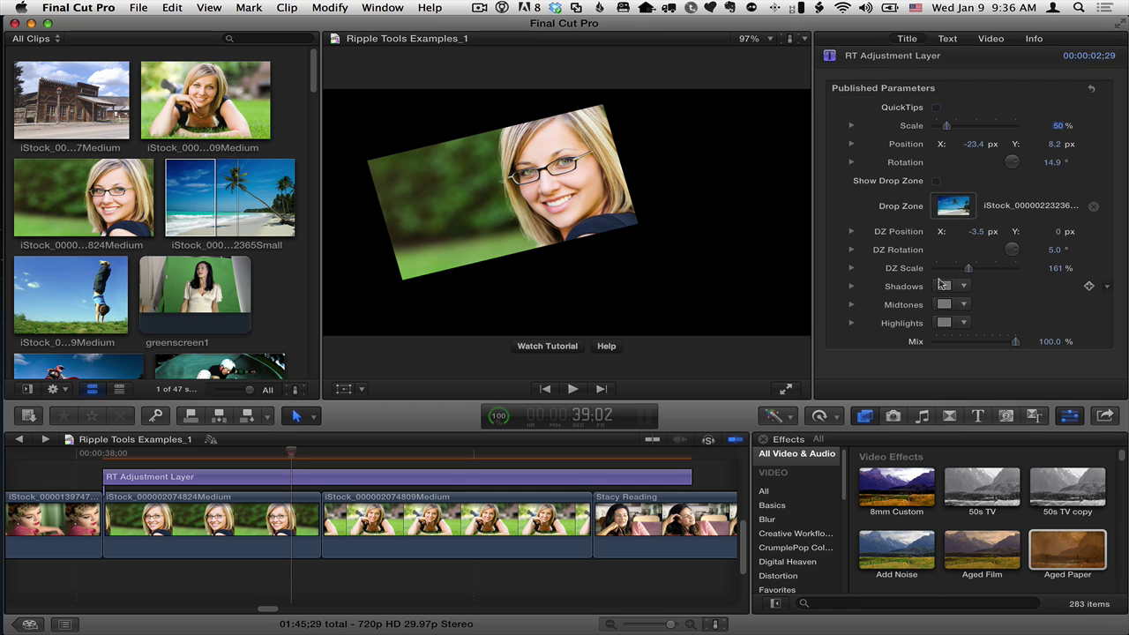
Reset the published parameters to Scale 100%, Position 0, 0 px, Rotation 0°, and show Ripple Tools titles
click(1091, 89)
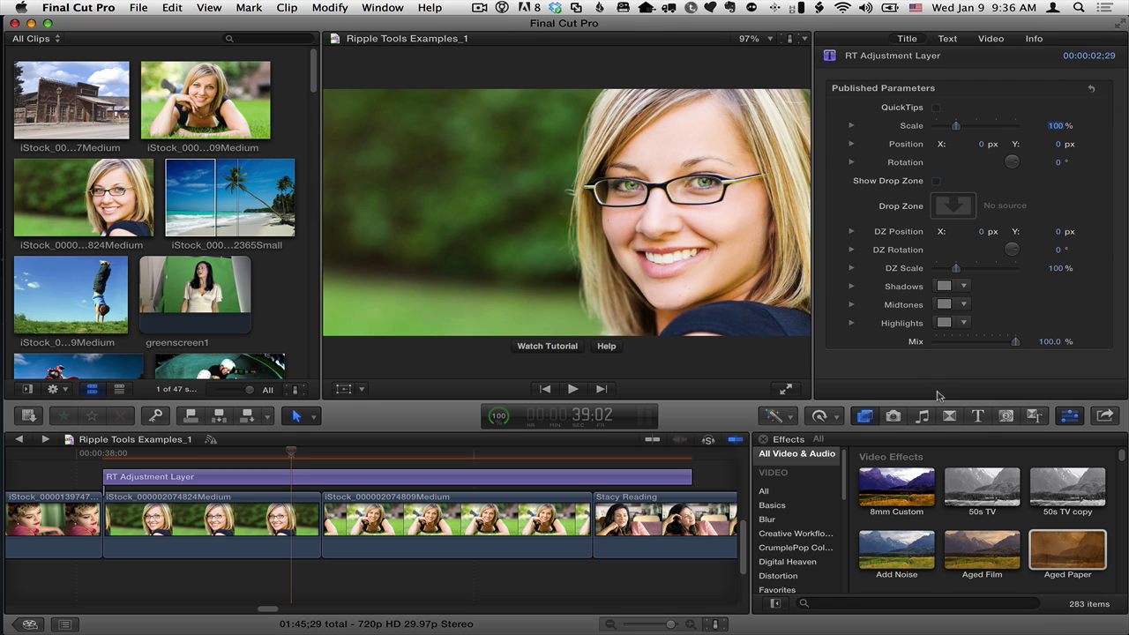
click(978, 415)
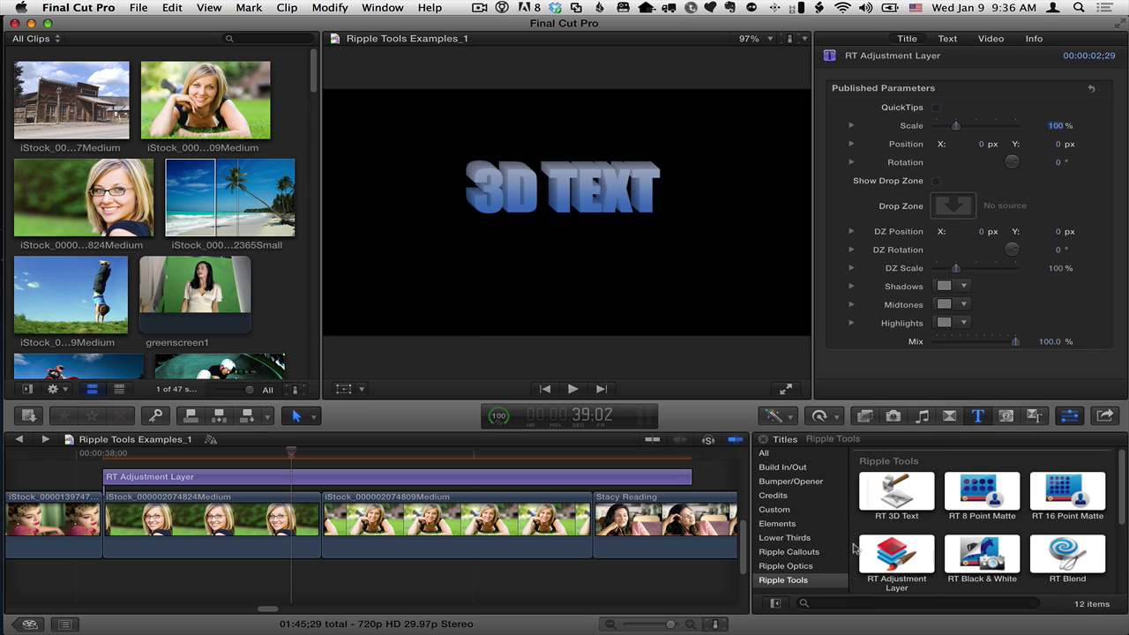
drag(1119, 504, 1124, 547)
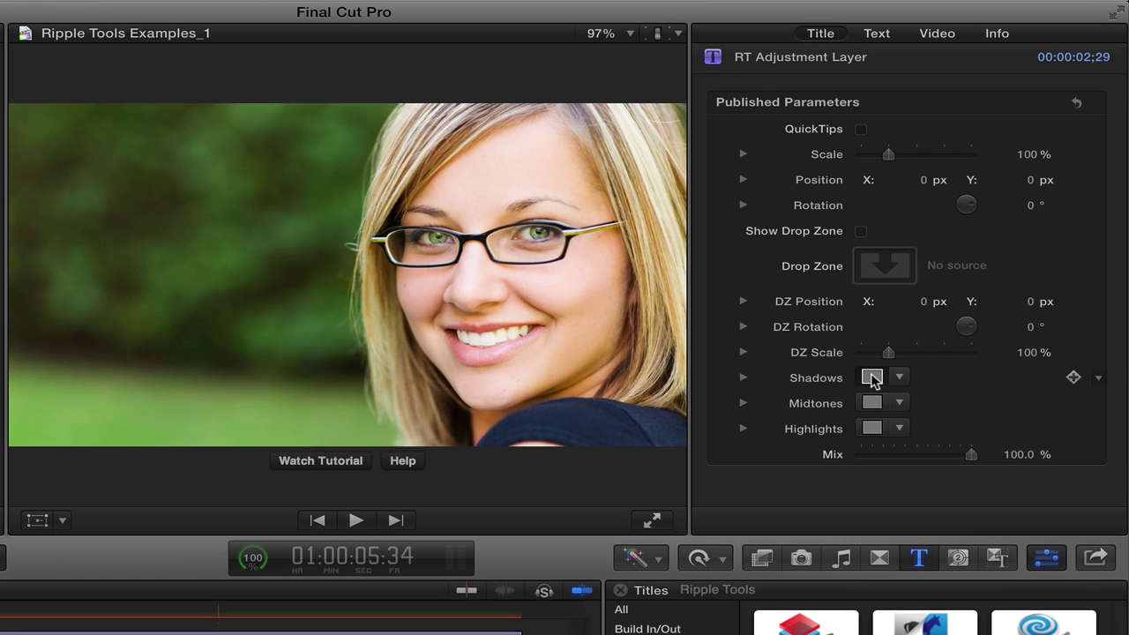
Set the Shadows colour to a dark maroon
click(944, 287)
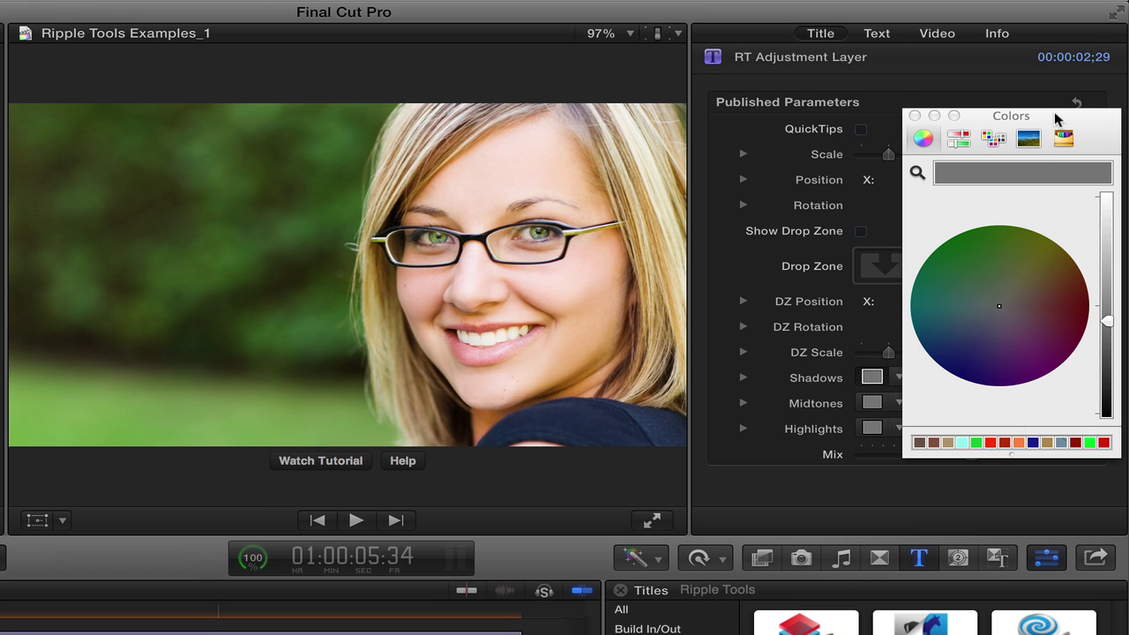
drag(1056, 120, 788, 141)
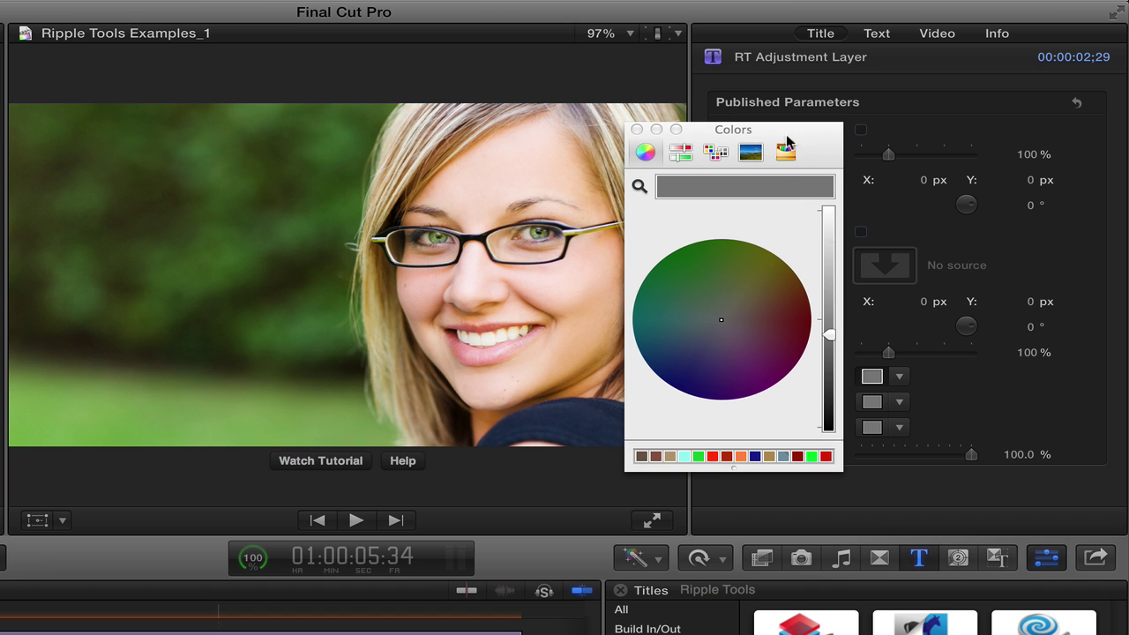
drag(830, 335, 829, 370)
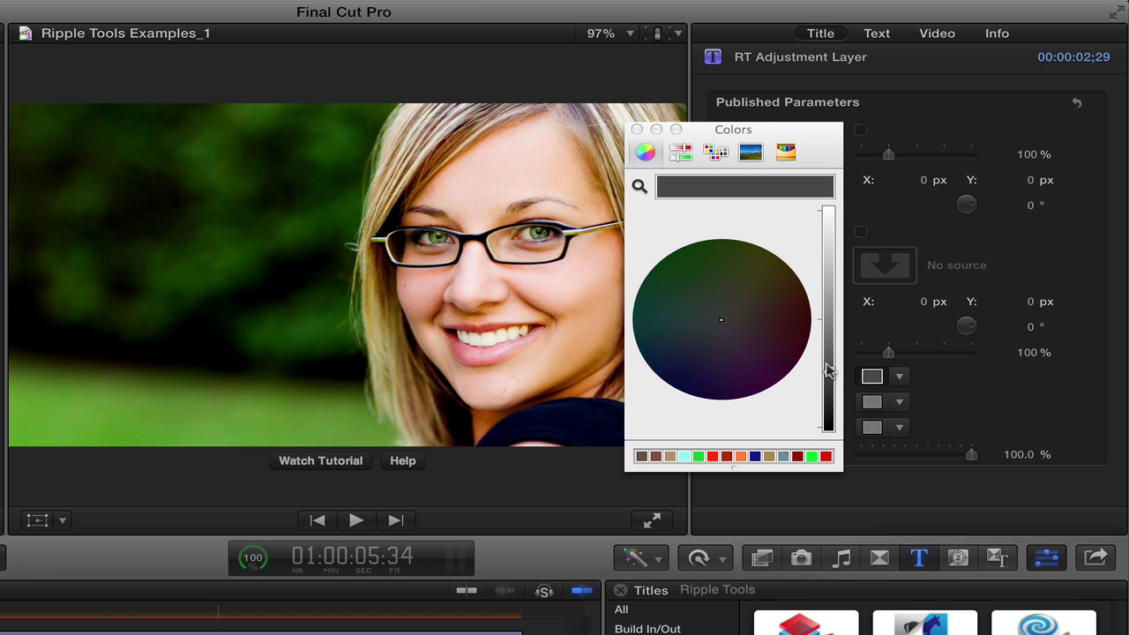
drag(717, 321, 743, 320)
Set the Midtones colour to a brighter pinkish maroon
click(871, 402)
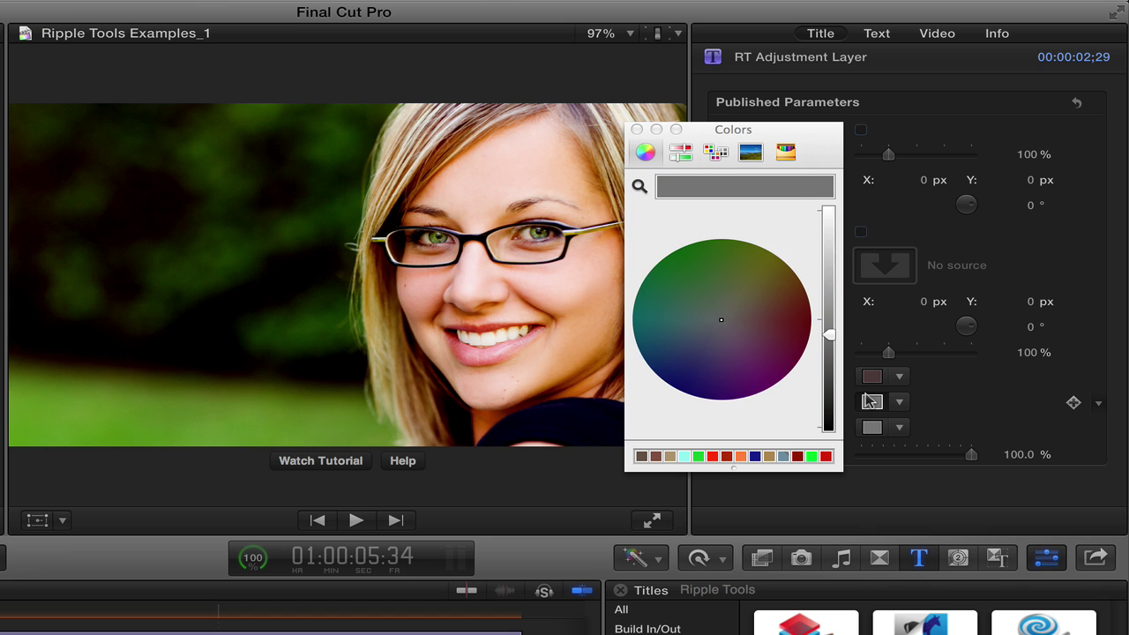
drag(801, 131, 1027, 117)
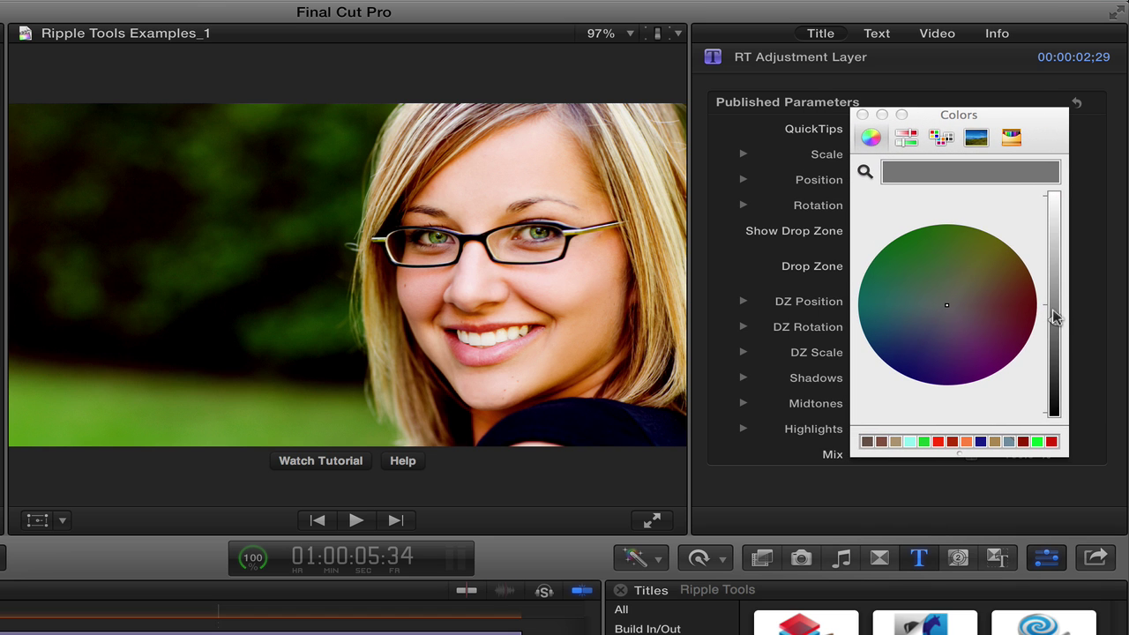
drag(1056, 318, 1054, 295)
click(976, 309)
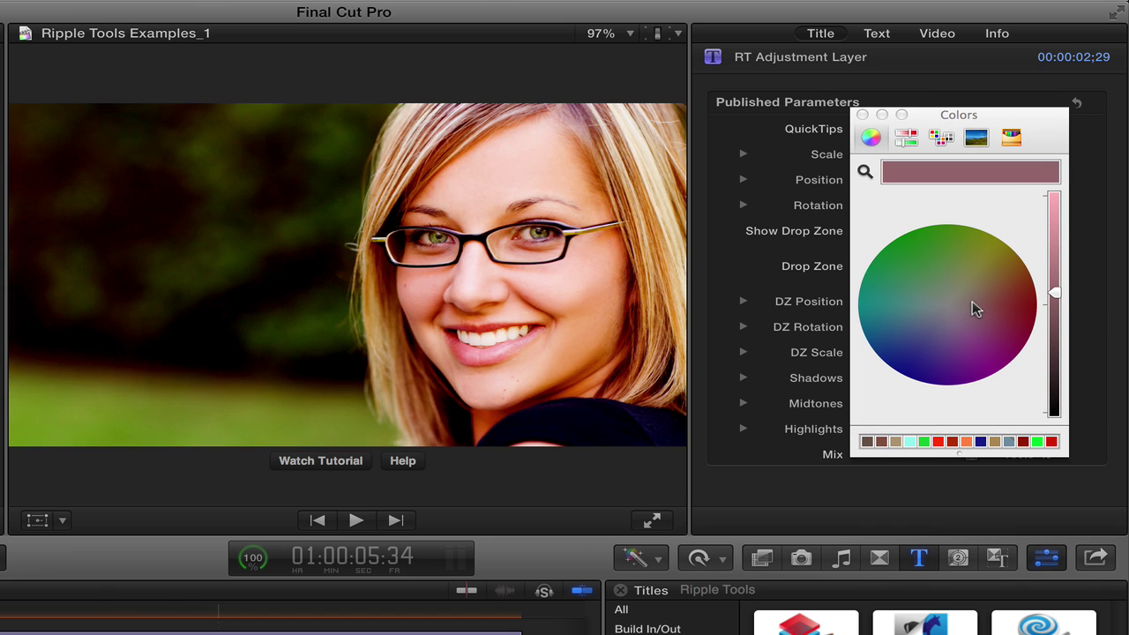
drag(984, 119, 308, 171)
Tint the Highlights bluish grey and lower the Mix to 6.84%
click(872, 427)
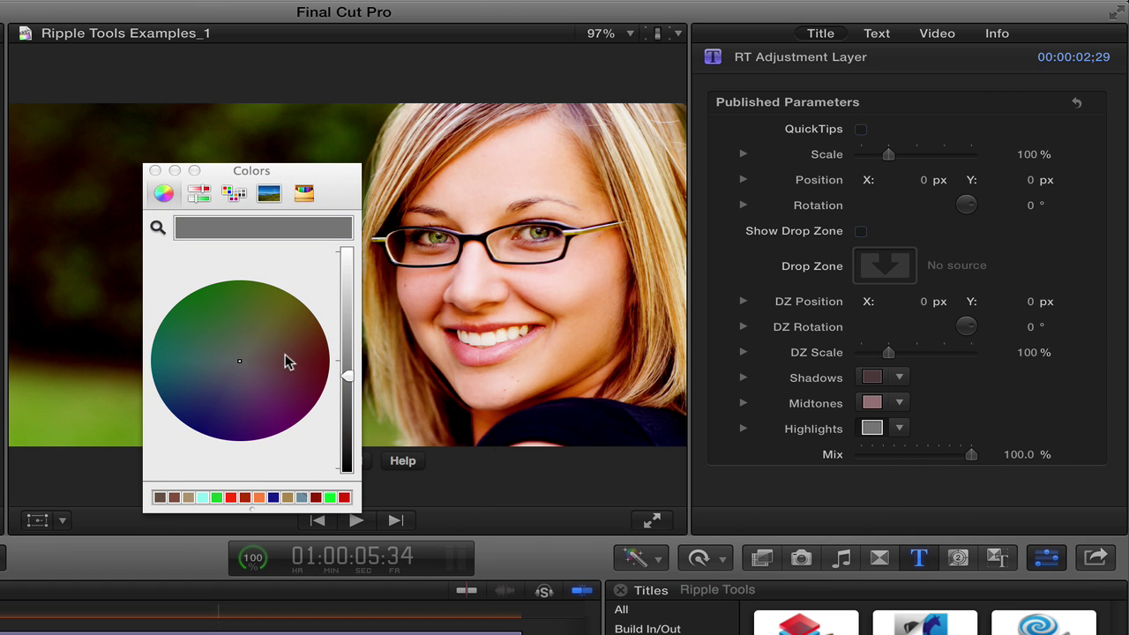
drag(347, 375, 348, 354)
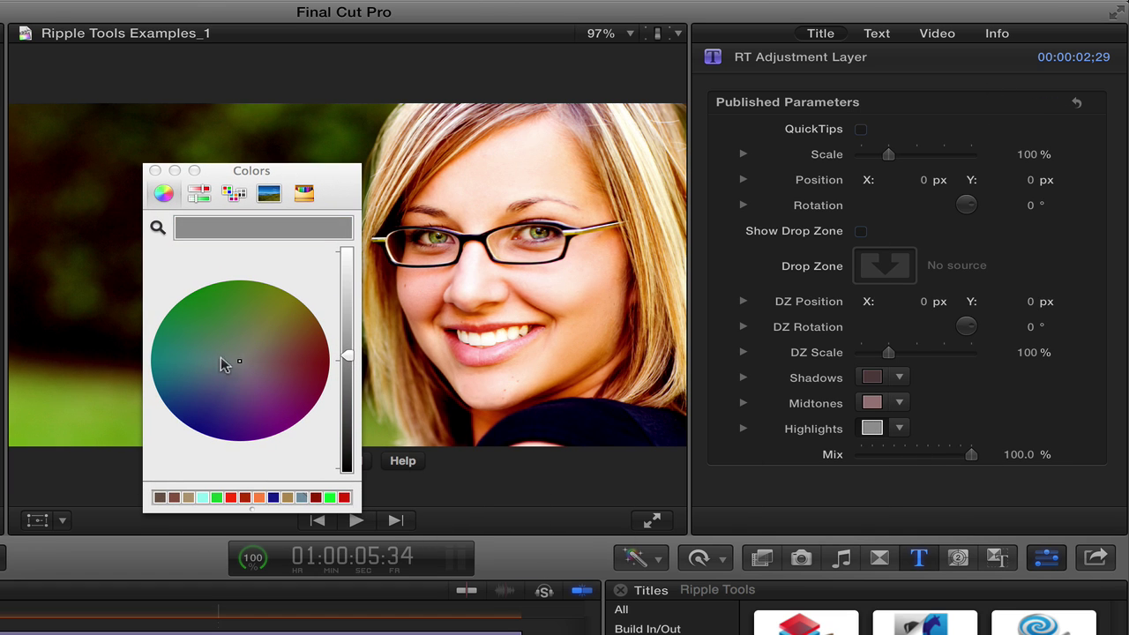
mouse_move(239, 360)
mouse_down()
mouse_move(262, 360)
mouse_move(185, 383)
mouse_move(246, 363)
mouse_up()
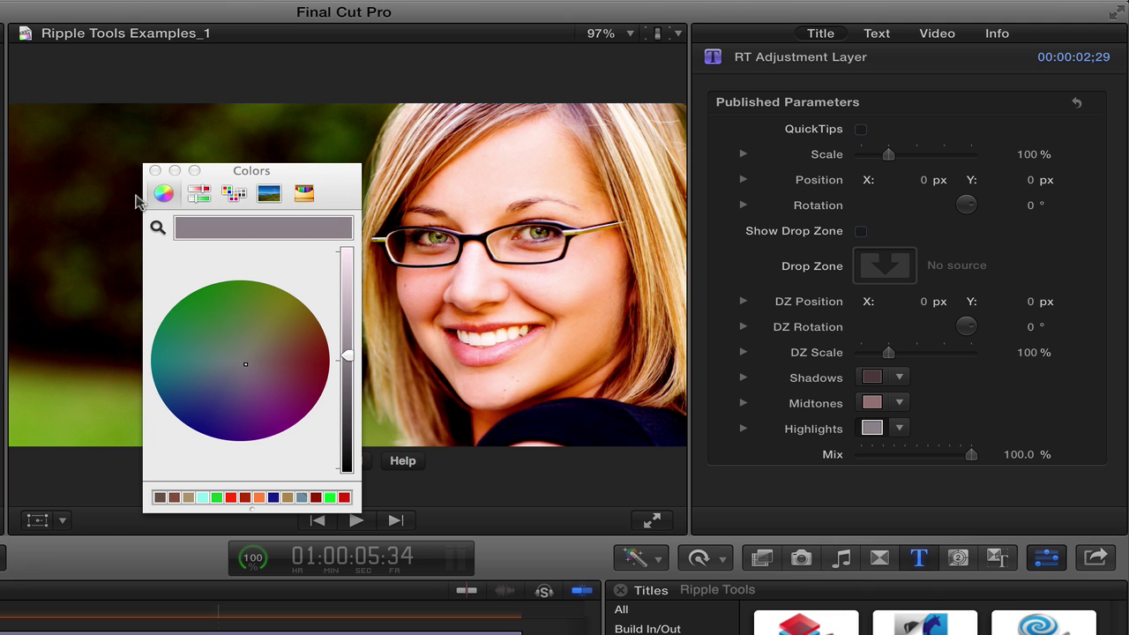
click(155, 170)
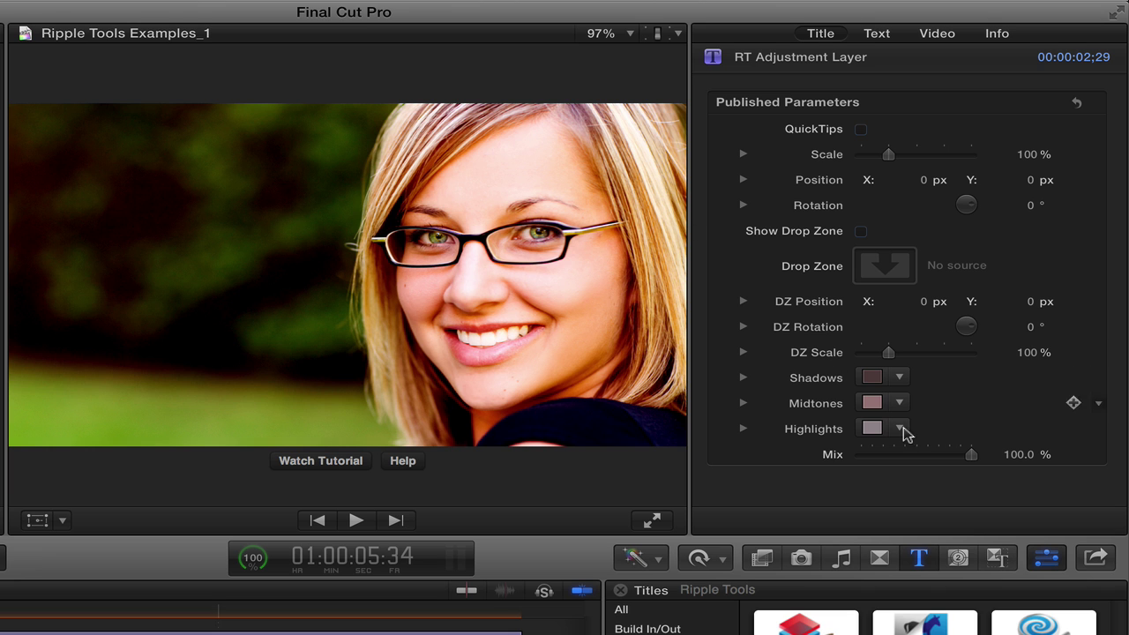
drag(968, 454, 1005, 462)
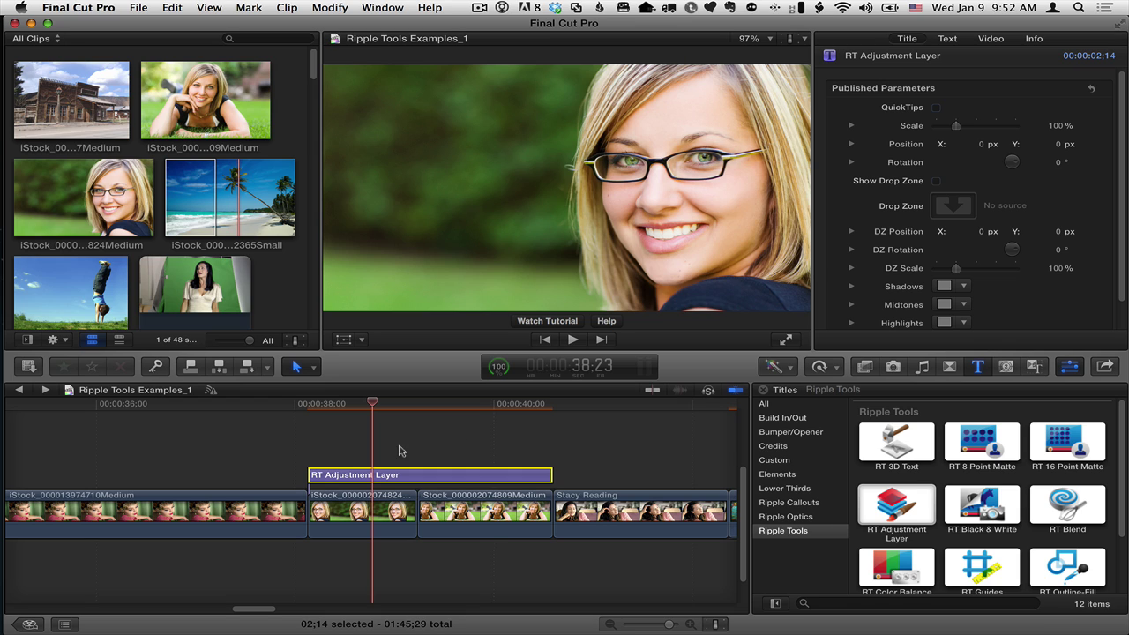
Connect the beach clip below the storyline at the adjustment layer's start and trim it to match
drag(365, 407, 308, 405)
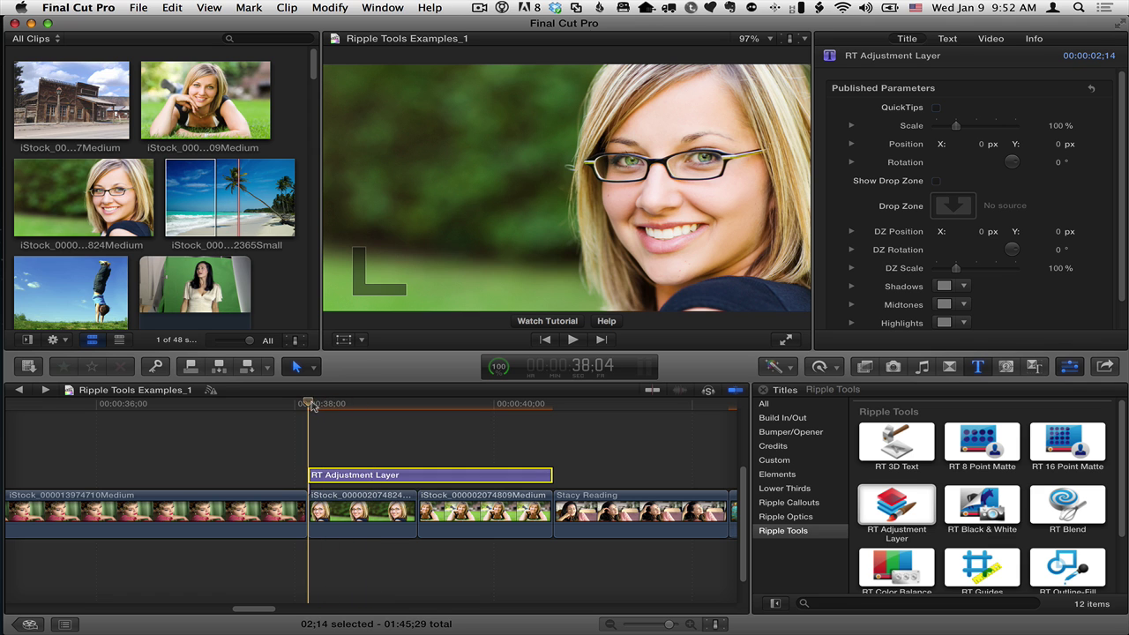
click(222, 205)
drag(222, 206, 403, 554)
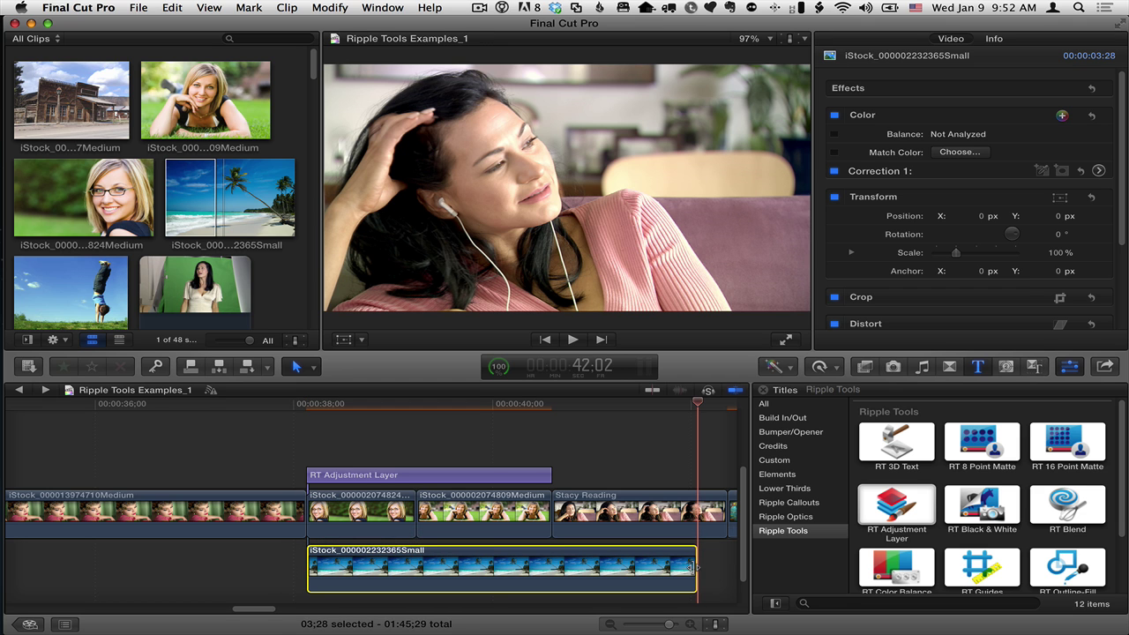
drag(693, 567, 551, 566)
click(399, 421)
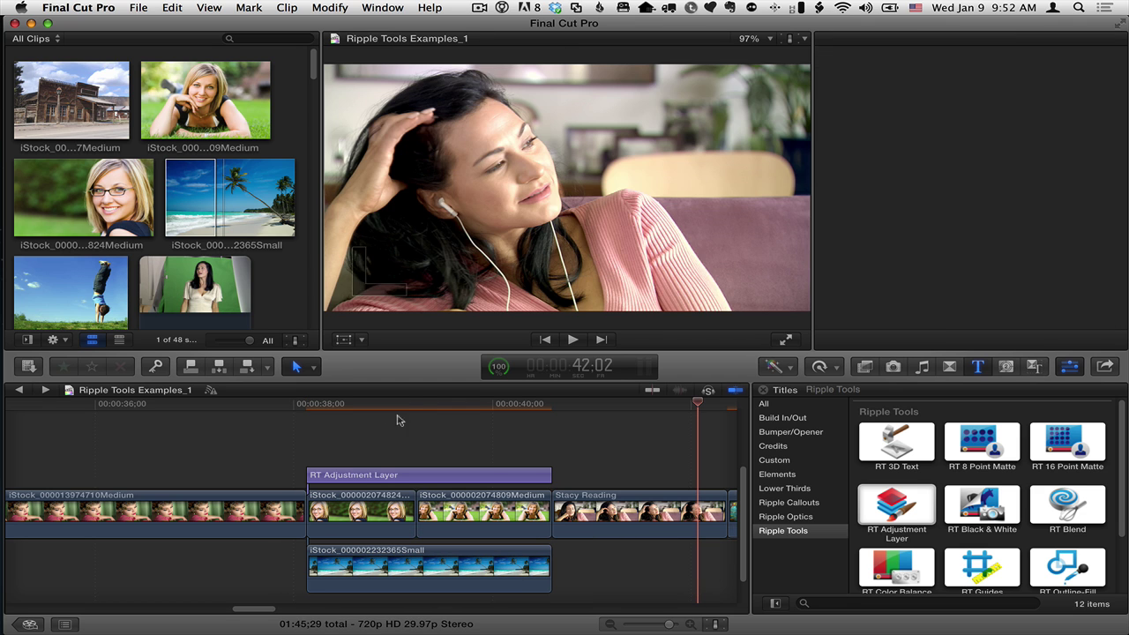
mouse_move(380, 404)
mouse_down()
mouse_move(356, 404)
mouse_move(460, 406)
mouse_move(377, 407)
mouse_up()
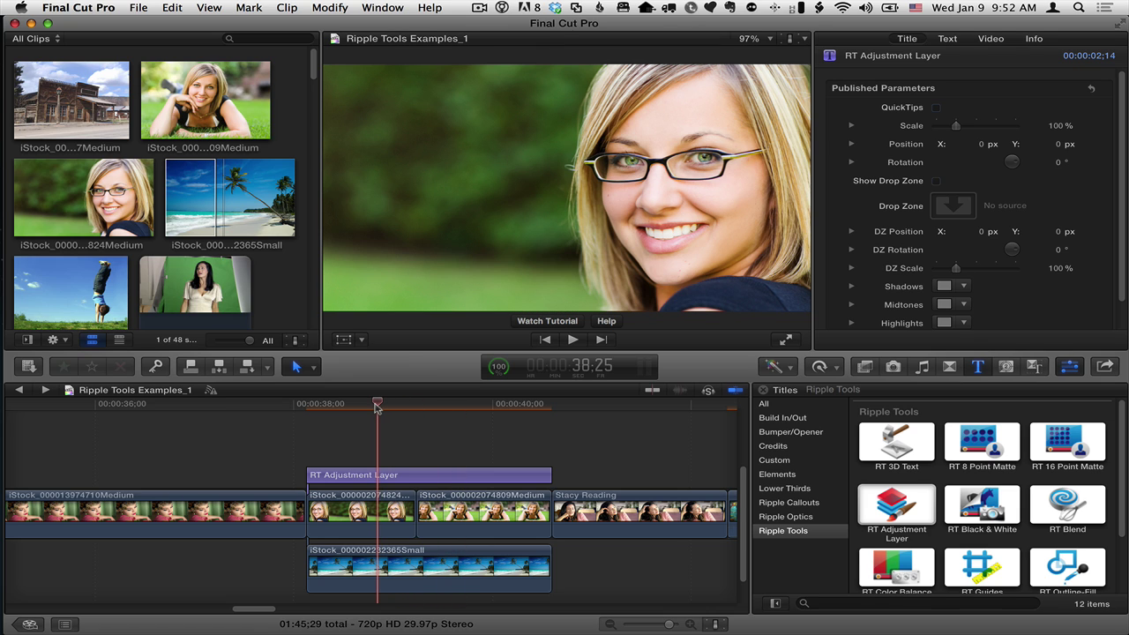
Shrink the adjustment layer to 48% and toggle the first woman clip off and back on
click(377, 476)
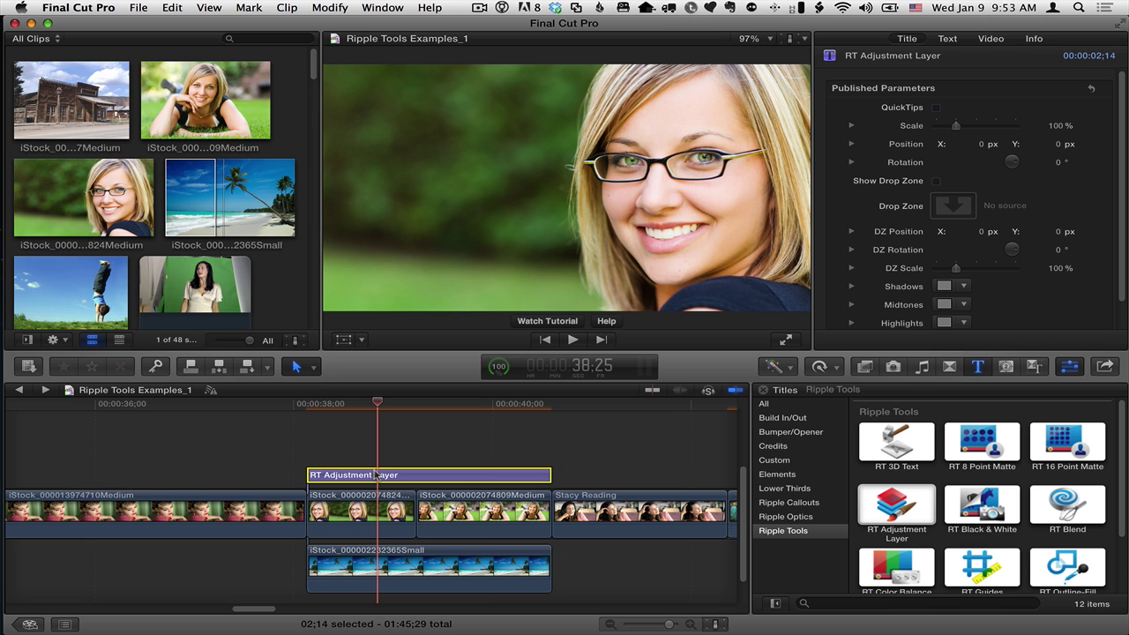
drag(957, 126, 946, 128)
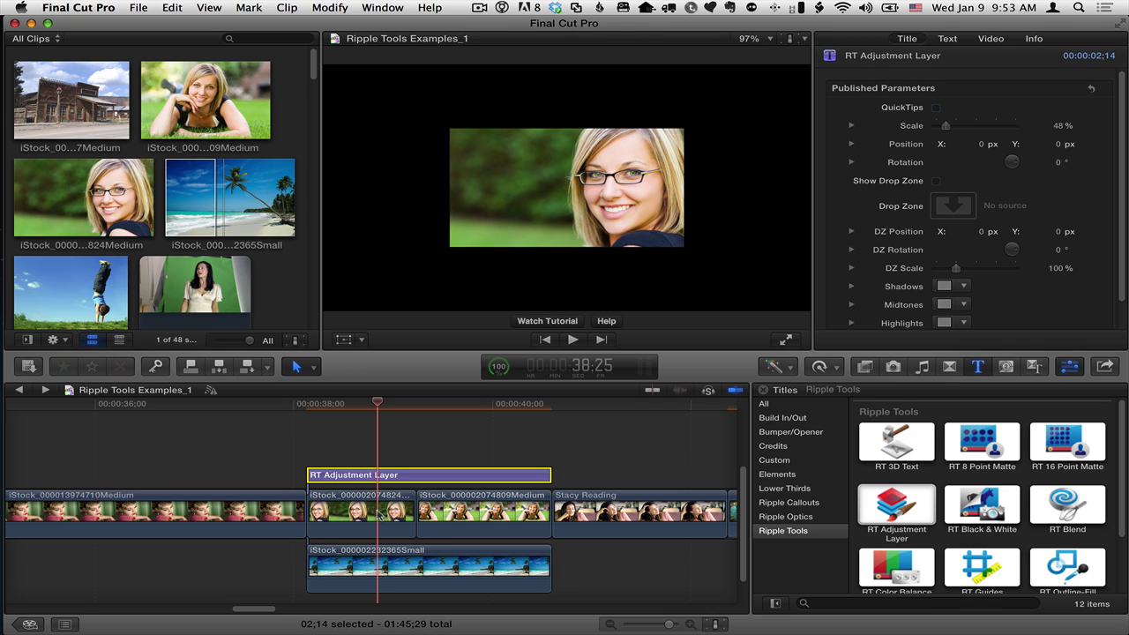
click(373, 516)
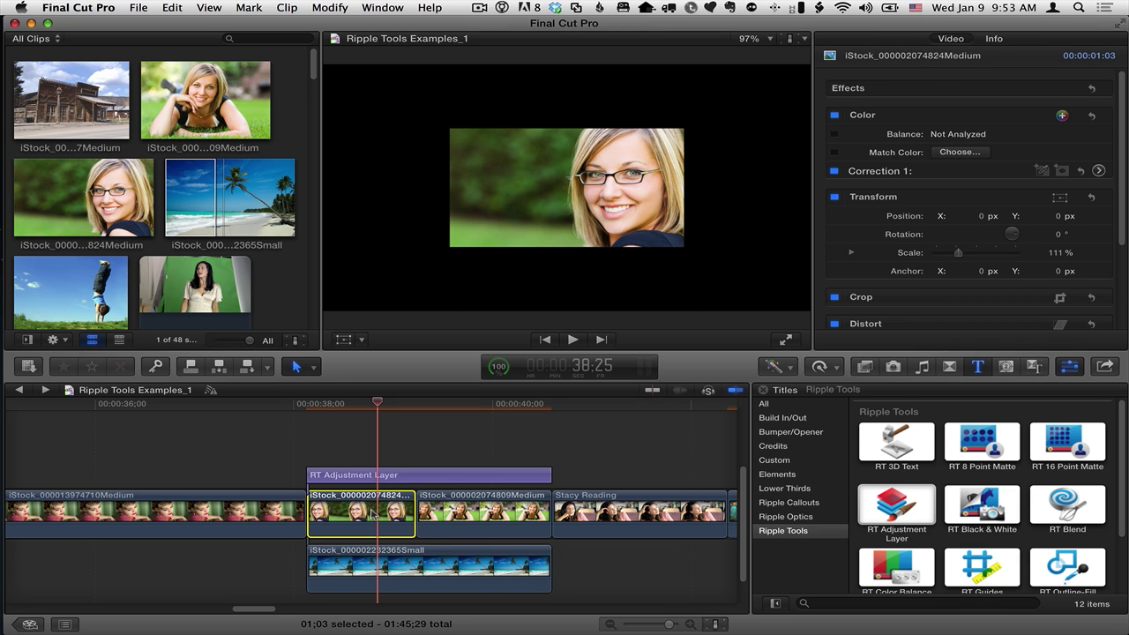
key(v)
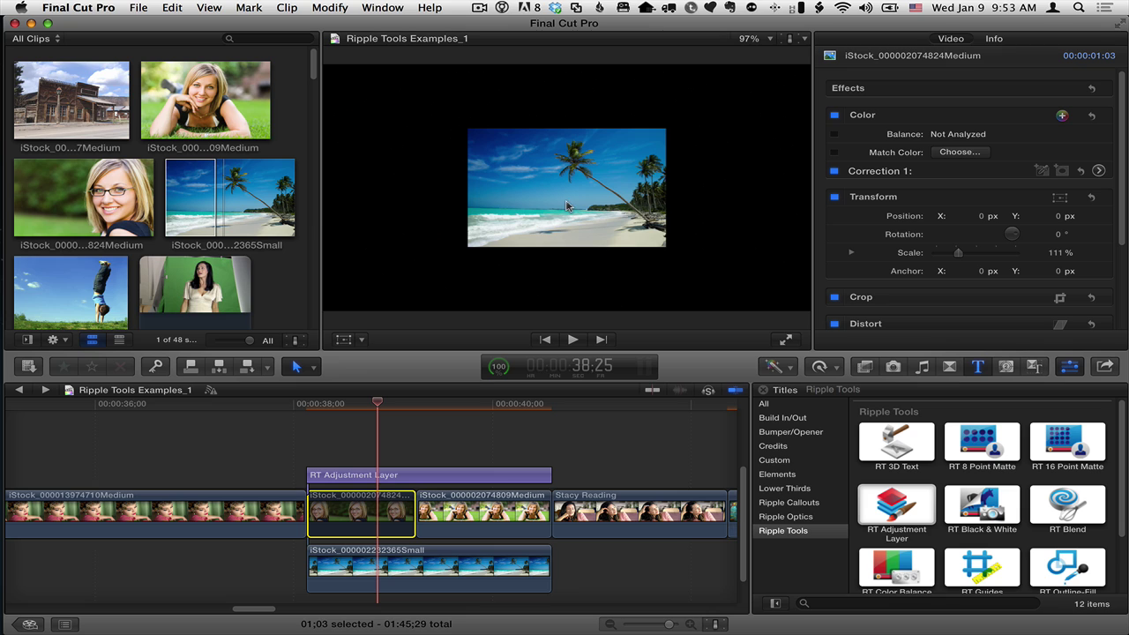
key(v)
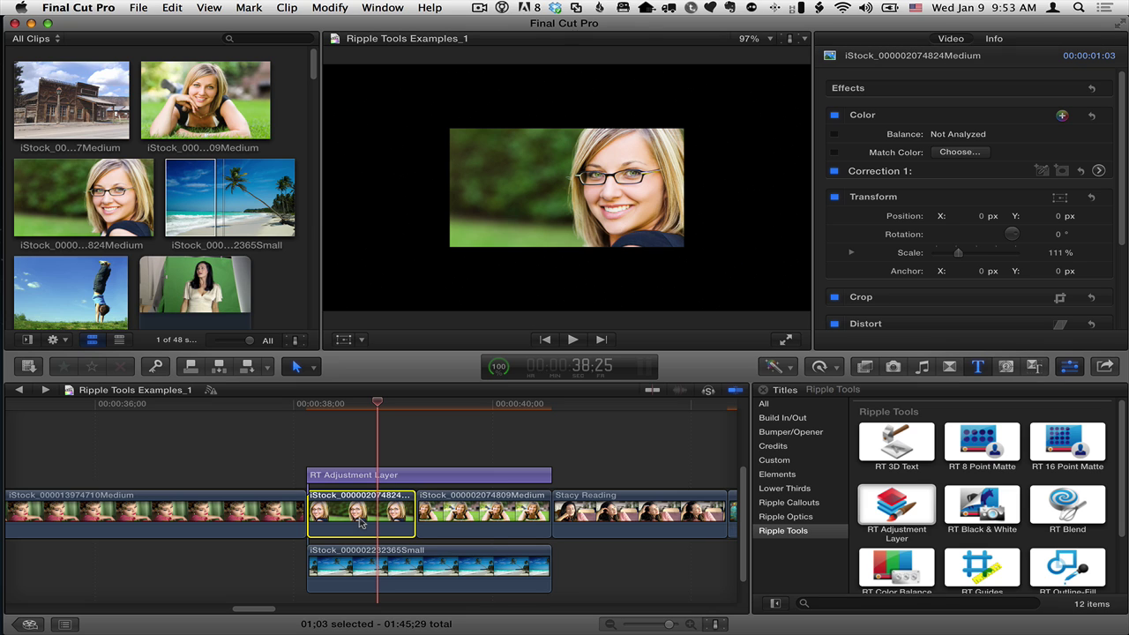
Marquee-select the RT Adjustment Layer and both woman clips beneath it
click(378, 476)
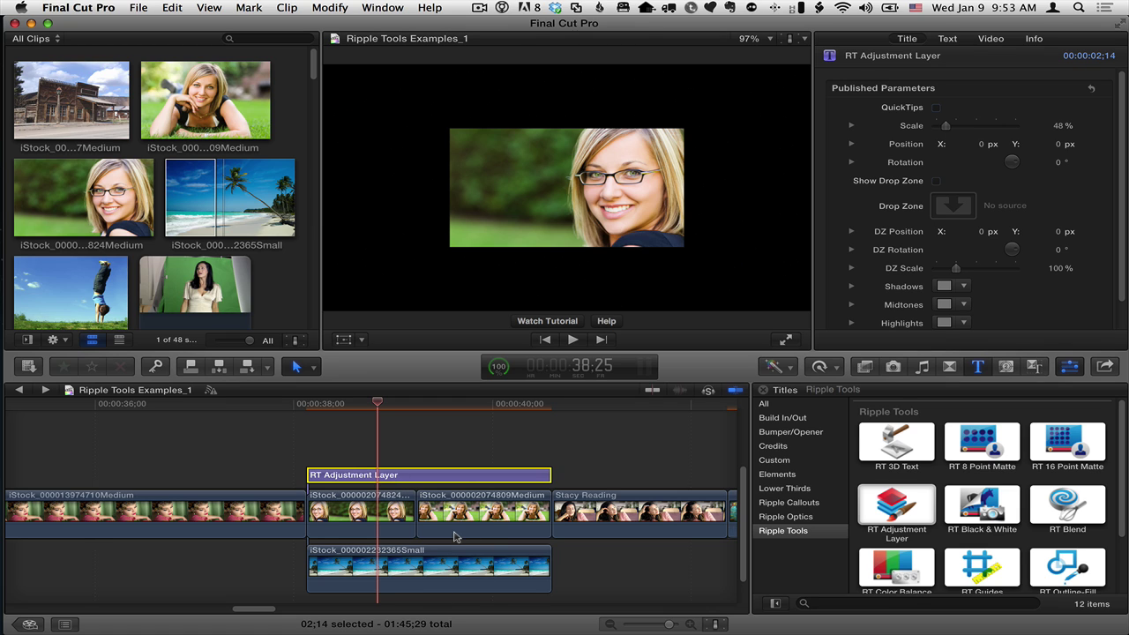
click(418, 456)
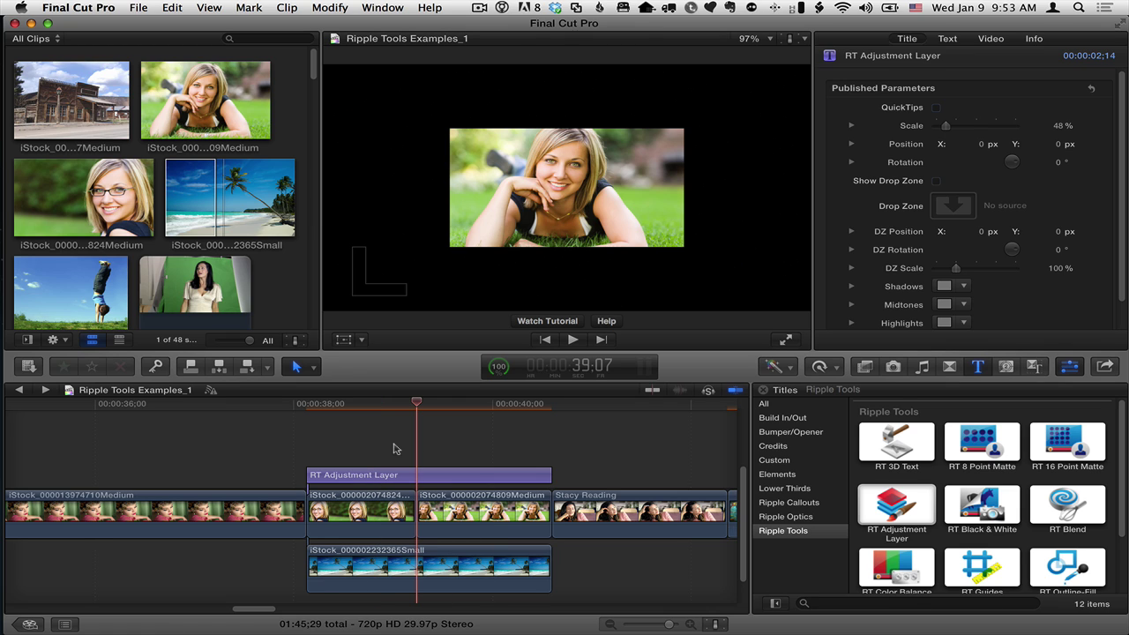
drag(347, 441, 490, 521)
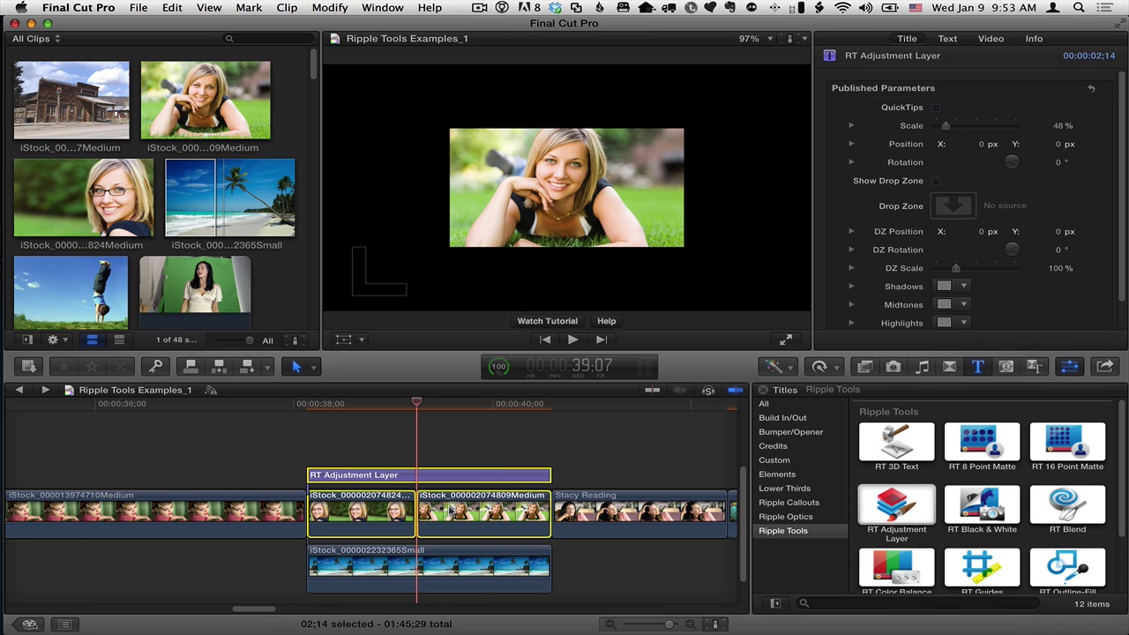
Create a new compound clip via the File menu and name it 'Adjustment'
click(138, 8)
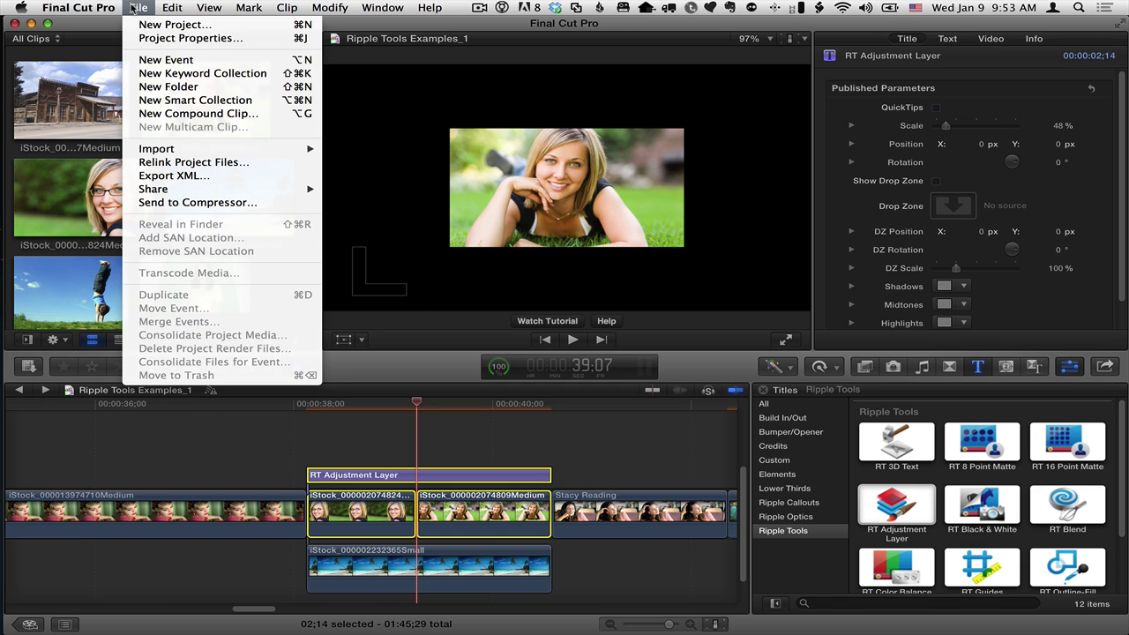
click(192, 117)
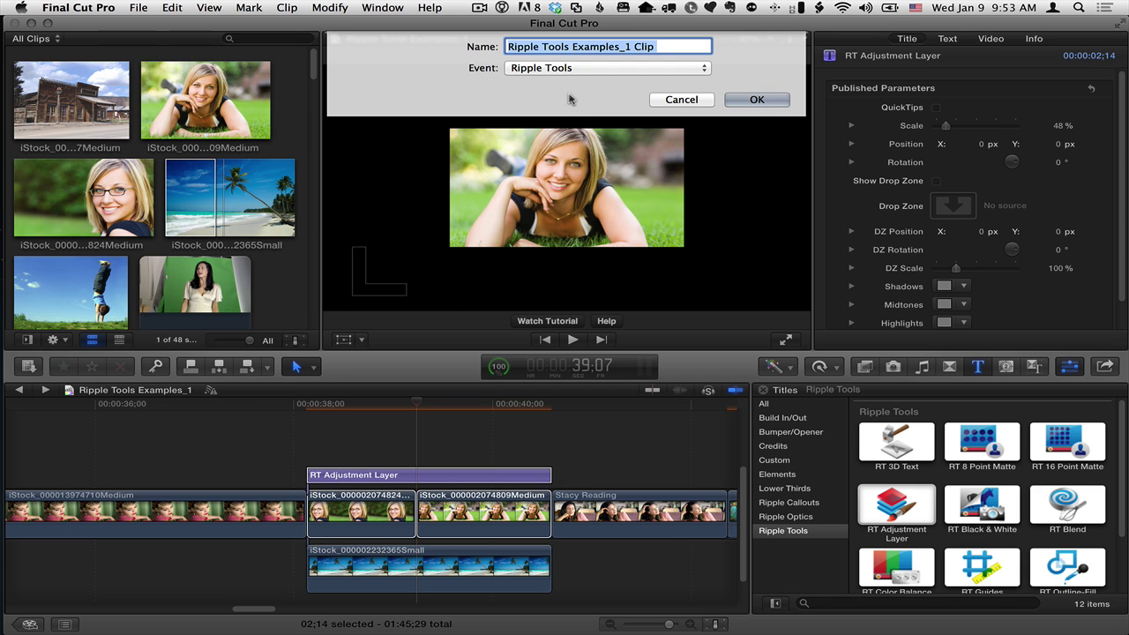
text(Adj)
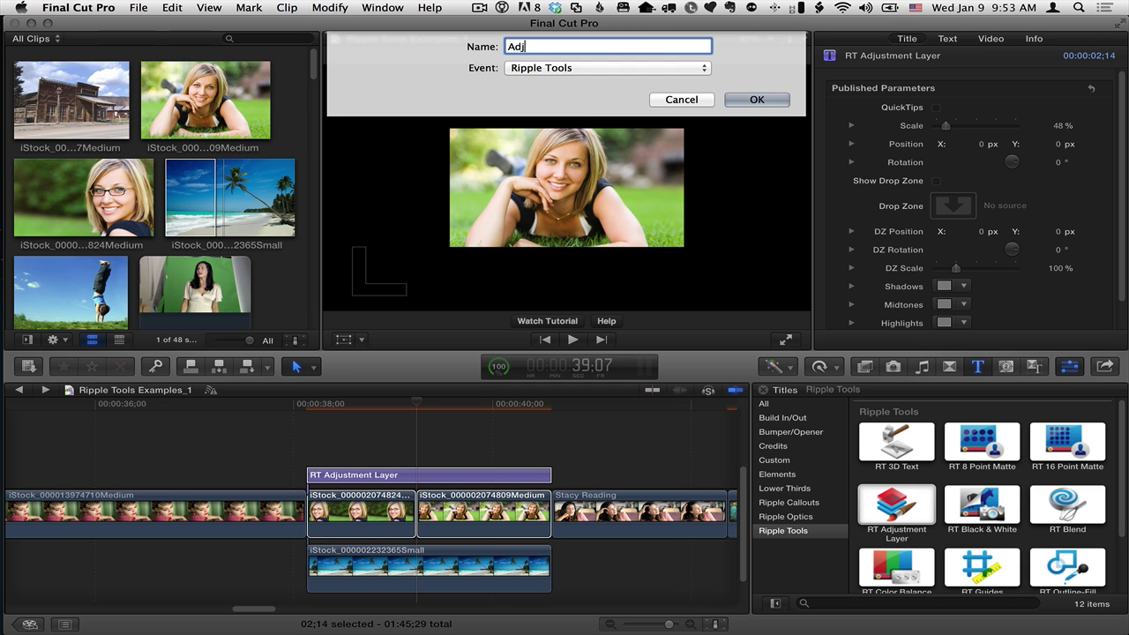
text(ustment)
key(Return)
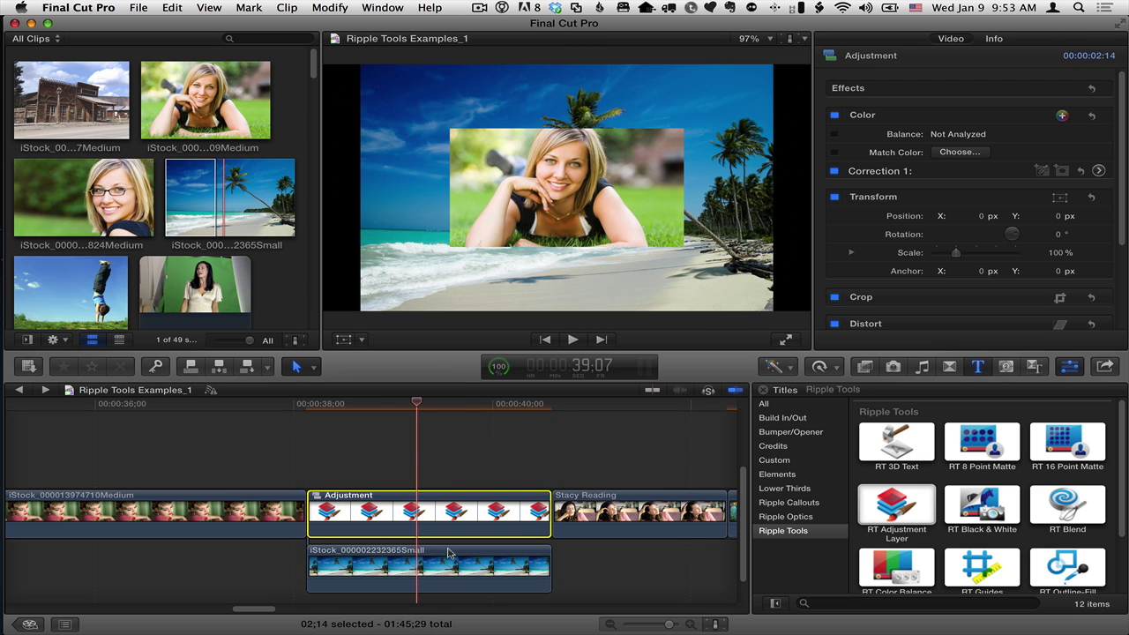
Change the beach clip's Spatial Conform type from Fit to Fill
click(425, 574)
click(1126, 253)
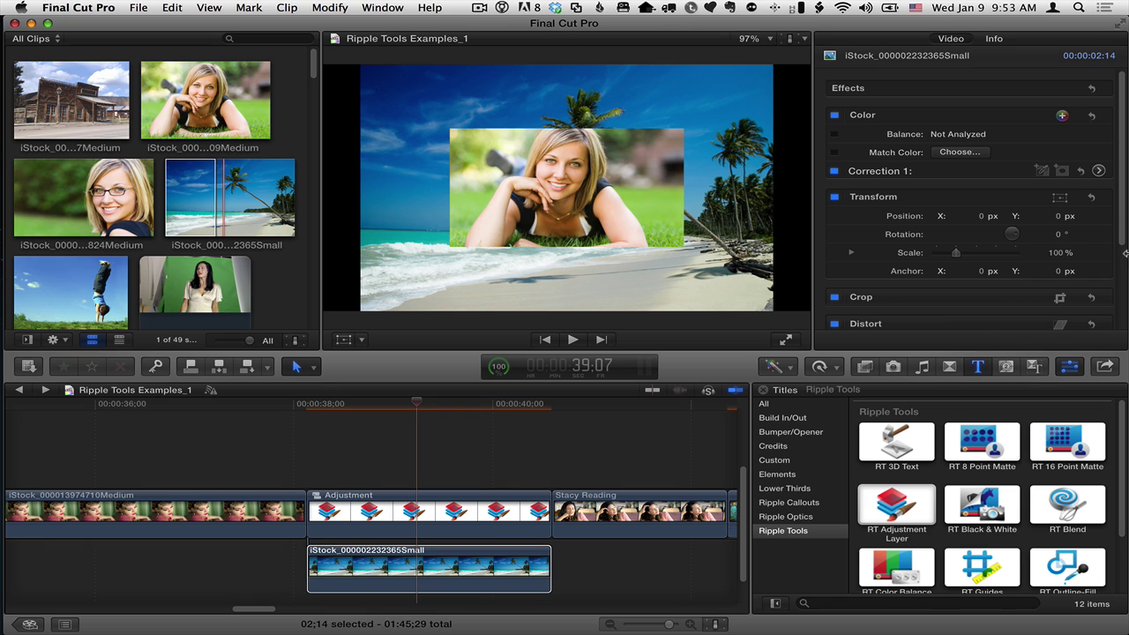
scroll(1125, 220, down, 3)
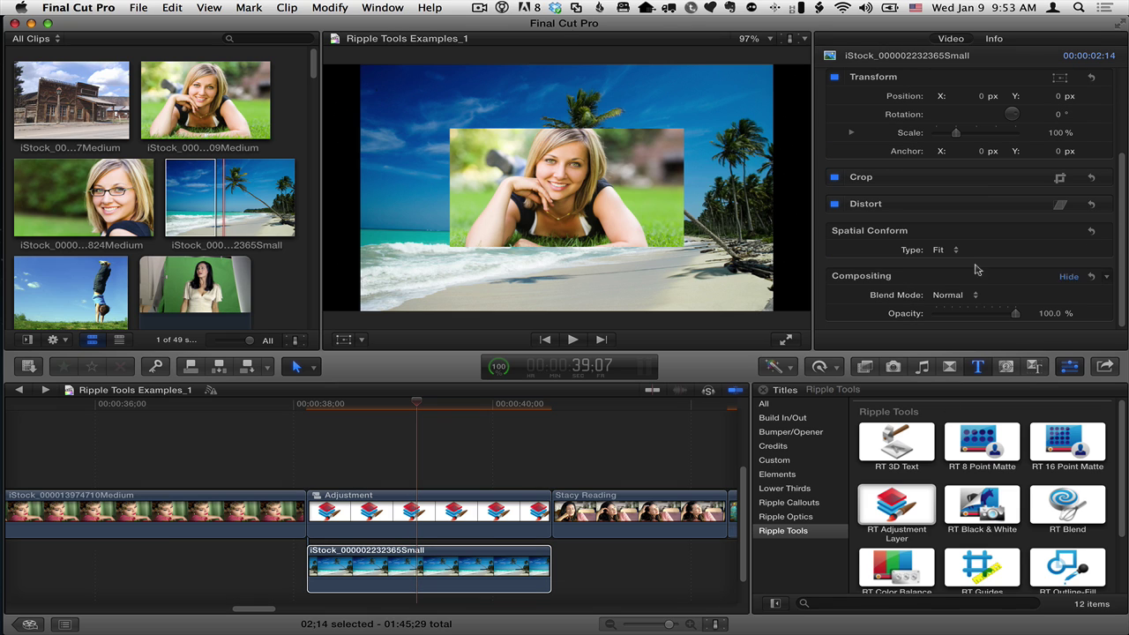
click(949, 250)
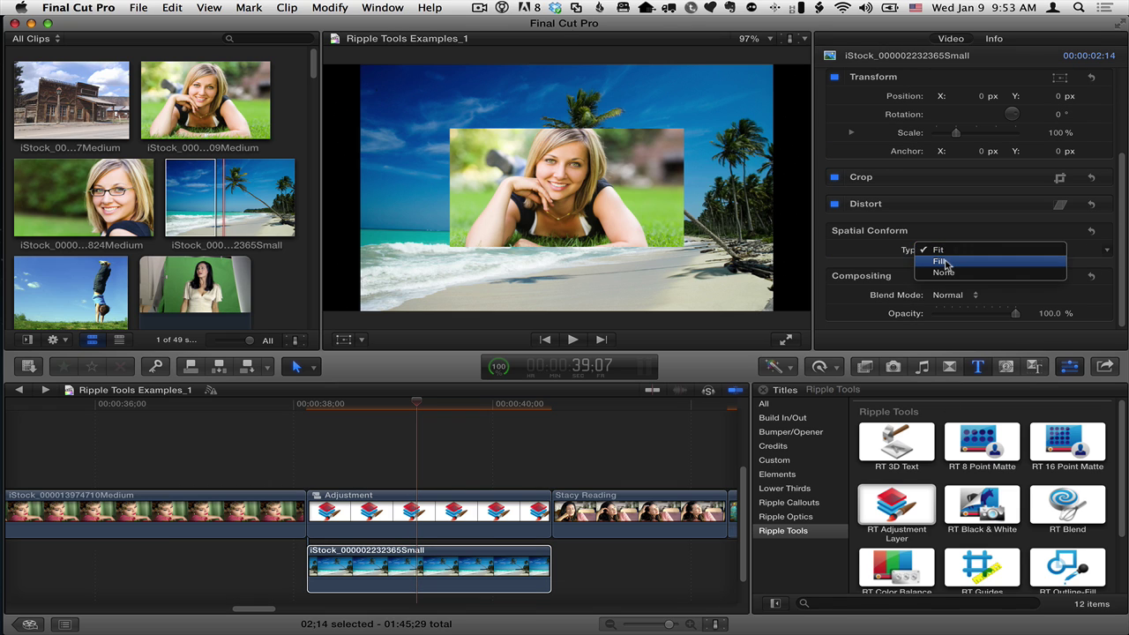
click(946, 260)
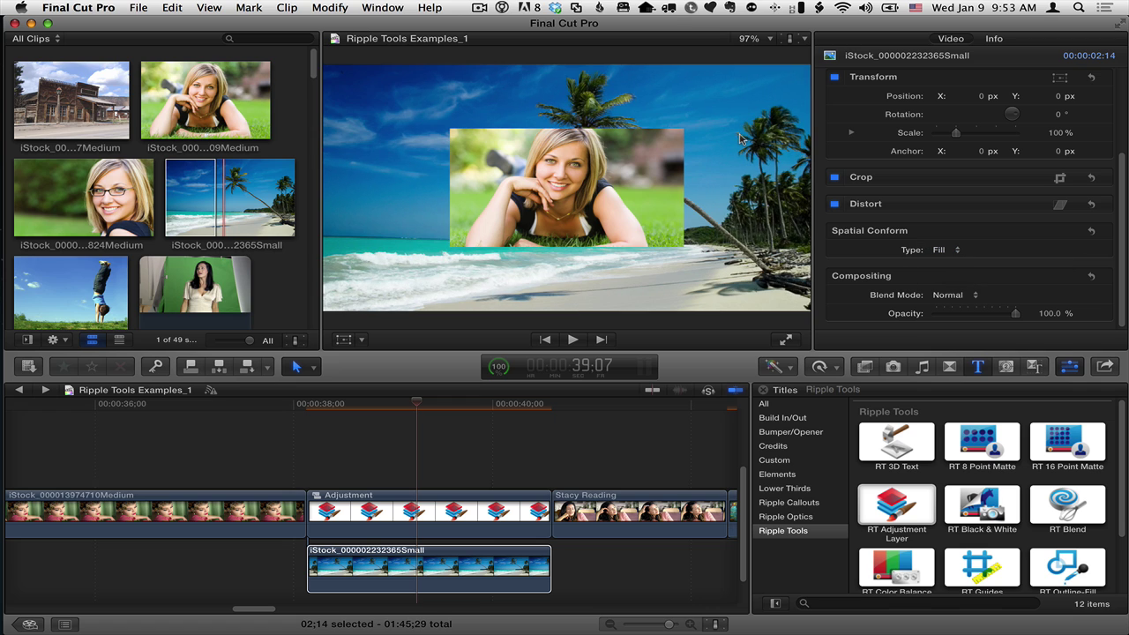
click(416, 503)
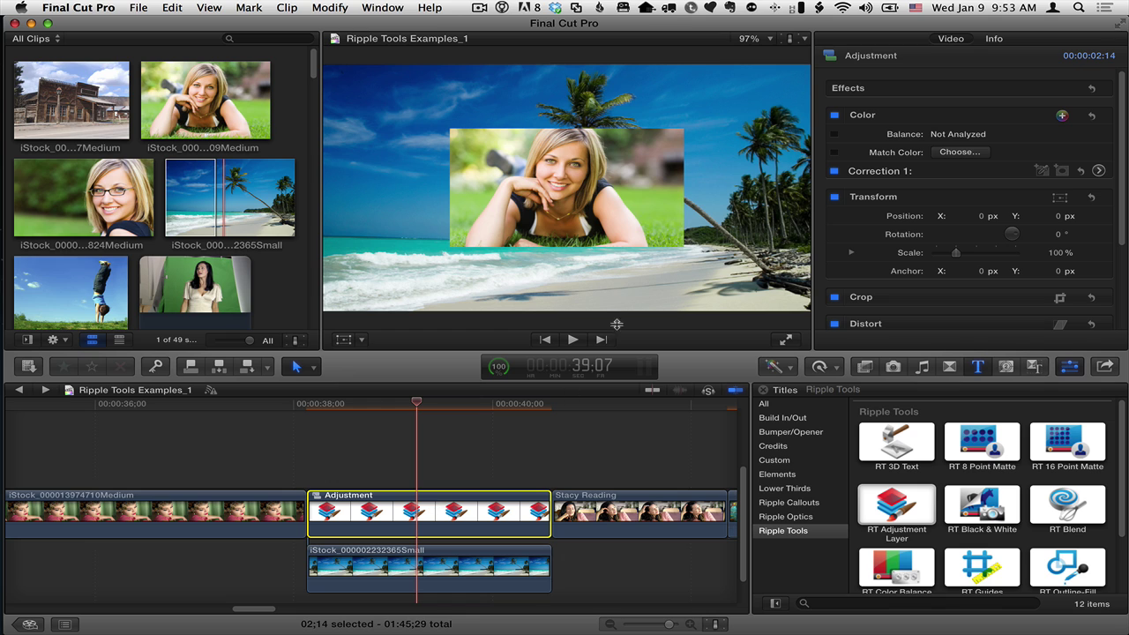
drag(416, 406, 376, 409)
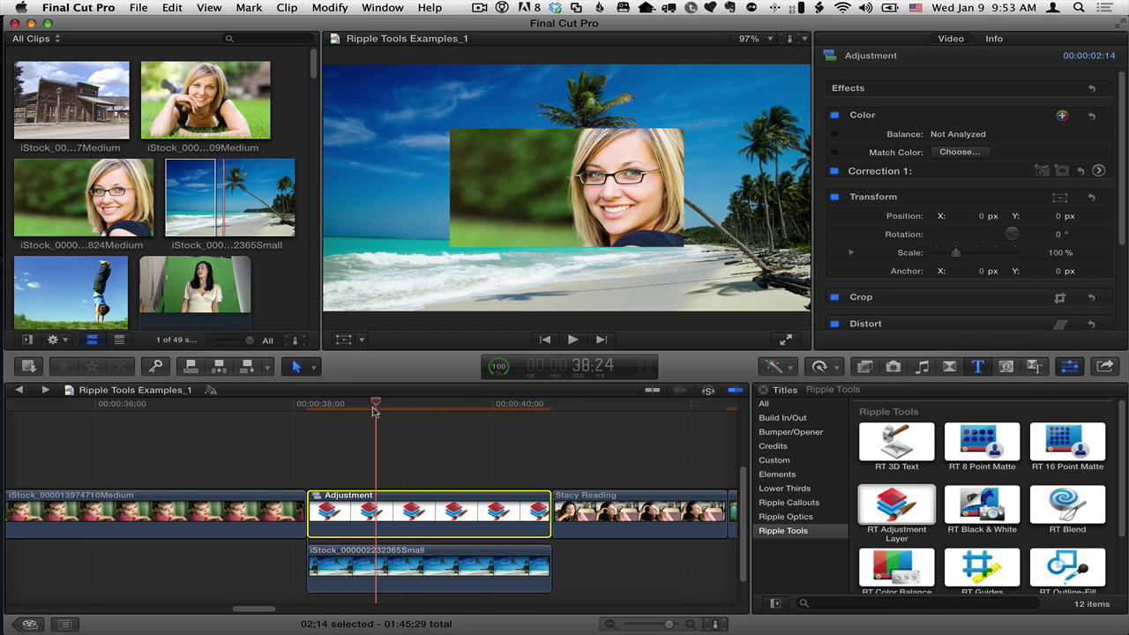
Inside the Adjustment compound clip, drop Aged Paper onto the RT Adjustment Layer, preview it, then return to the main timeline
double_click(395, 517)
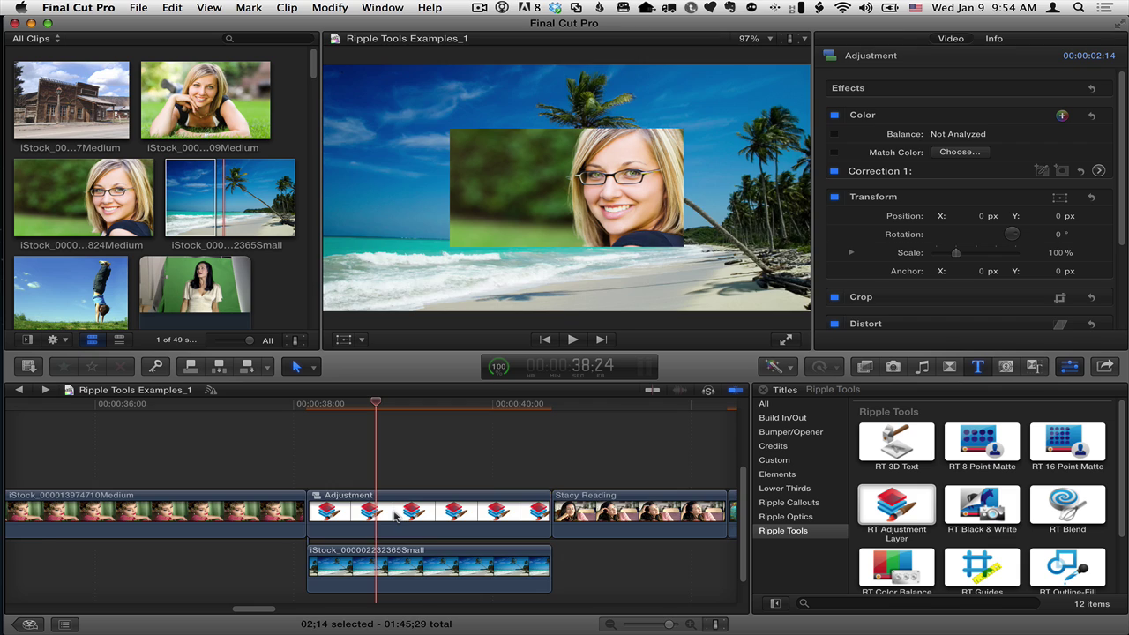
click(218, 404)
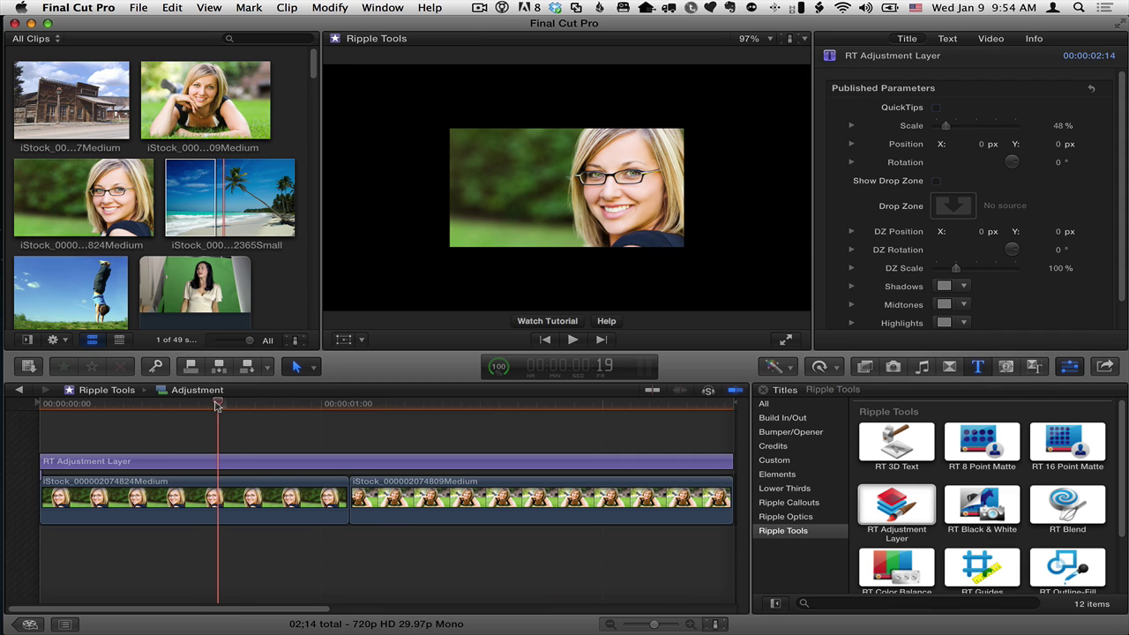
click(235, 461)
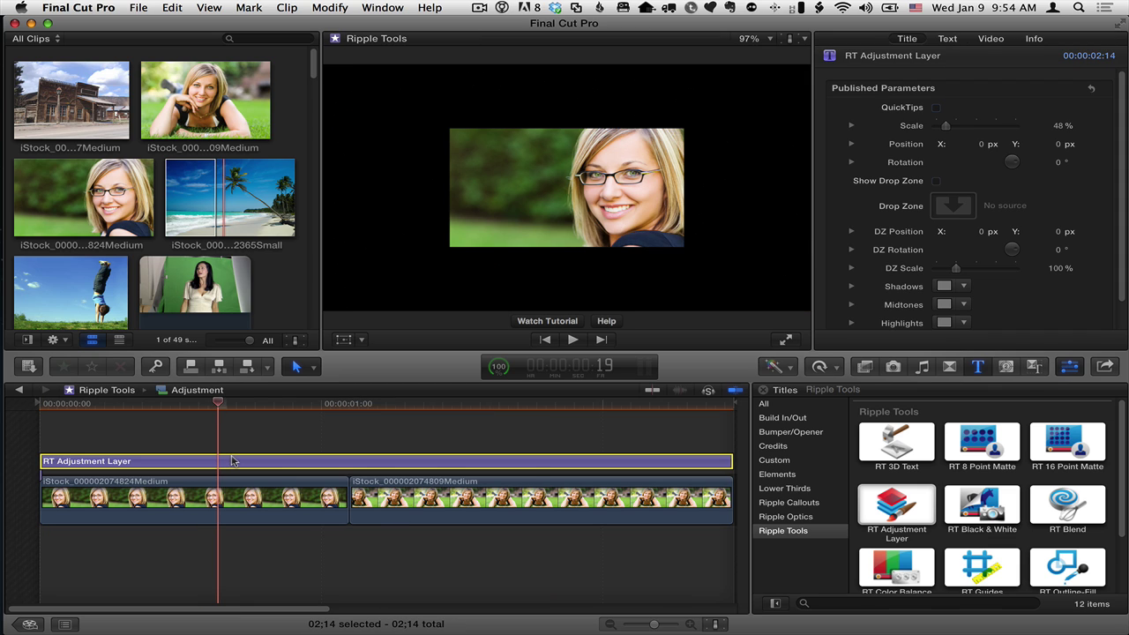
click(867, 368)
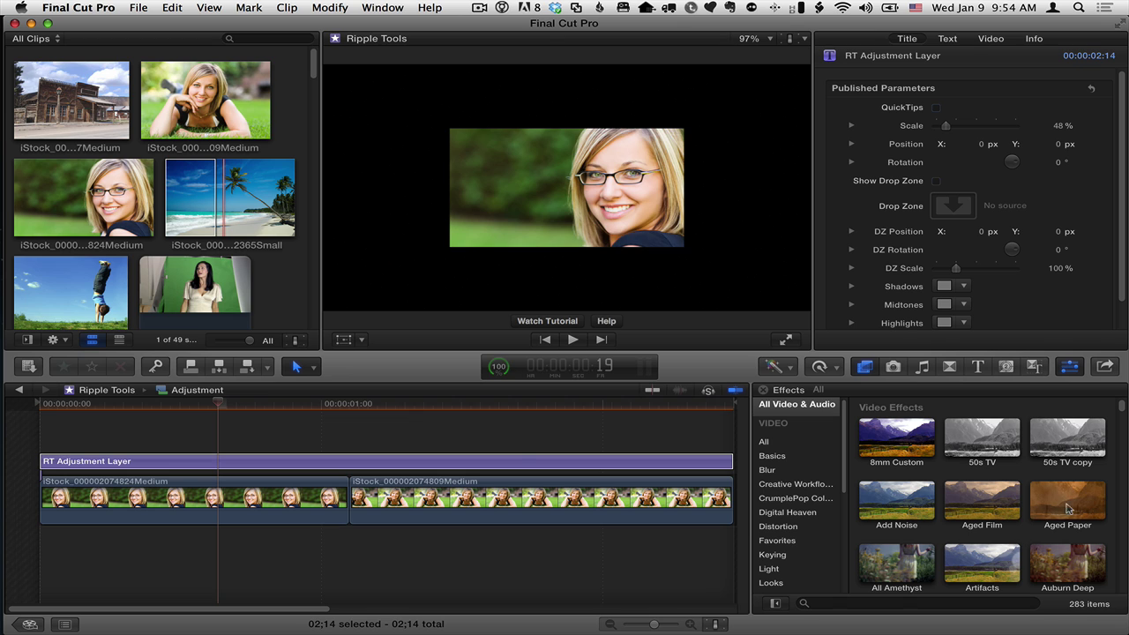
drag(1068, 507, 477, 459)
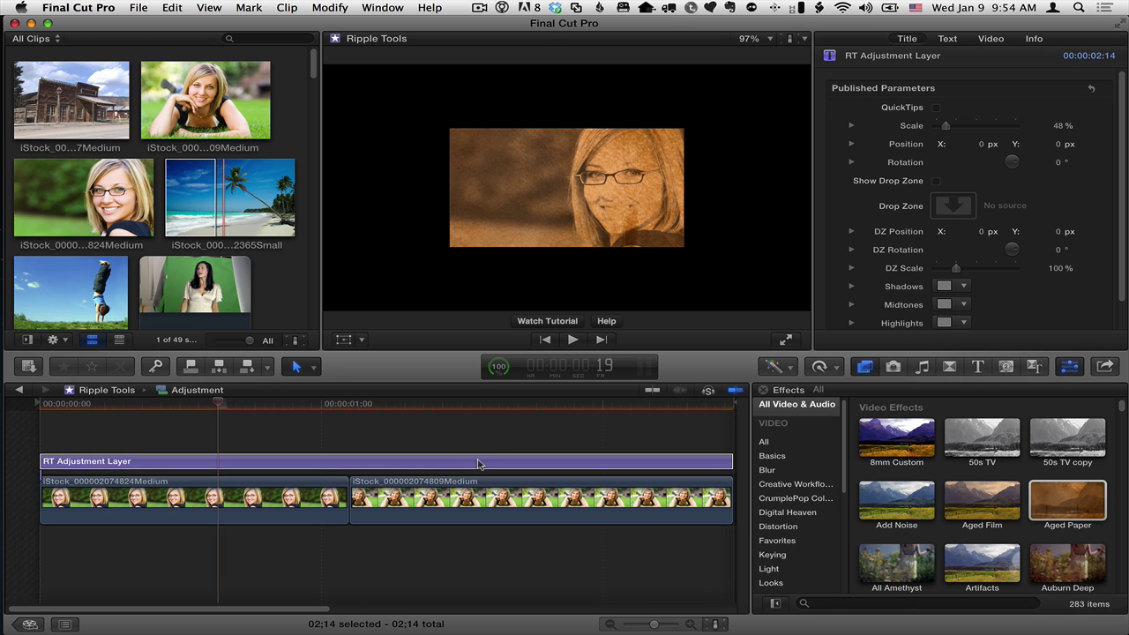
click(250, 404)
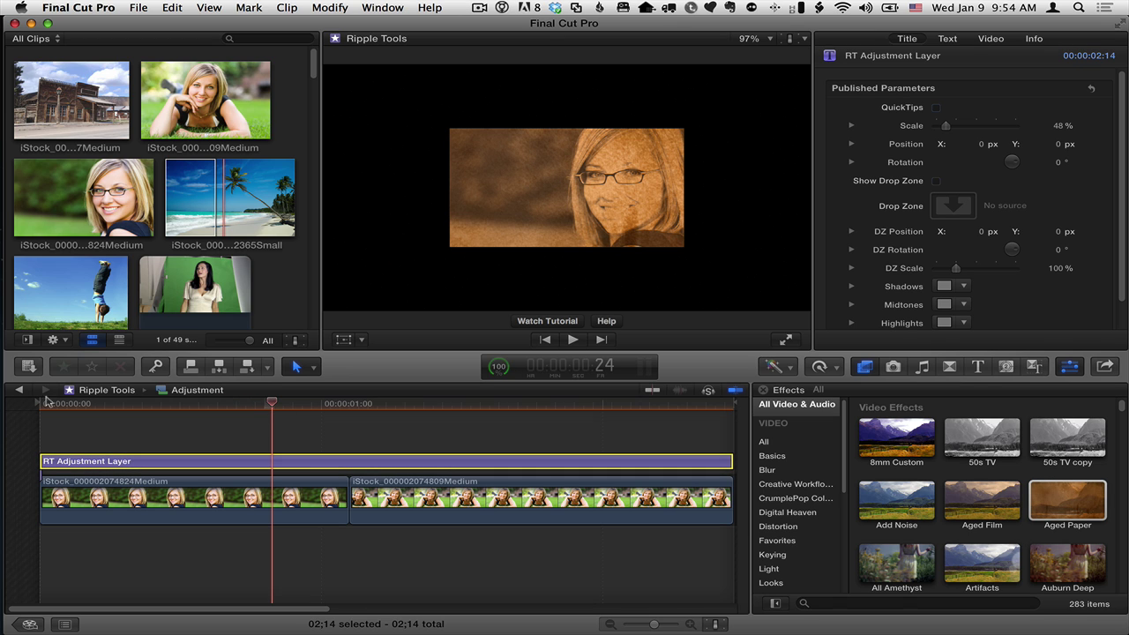
click(19, 390)
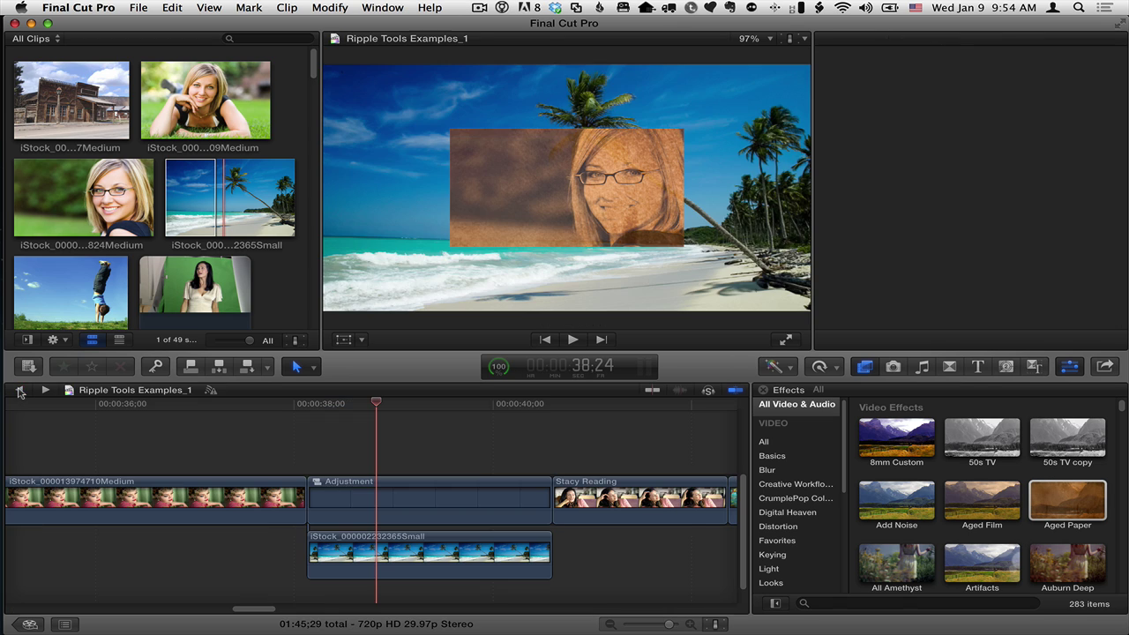
click(398, 404)
click(476, 408)
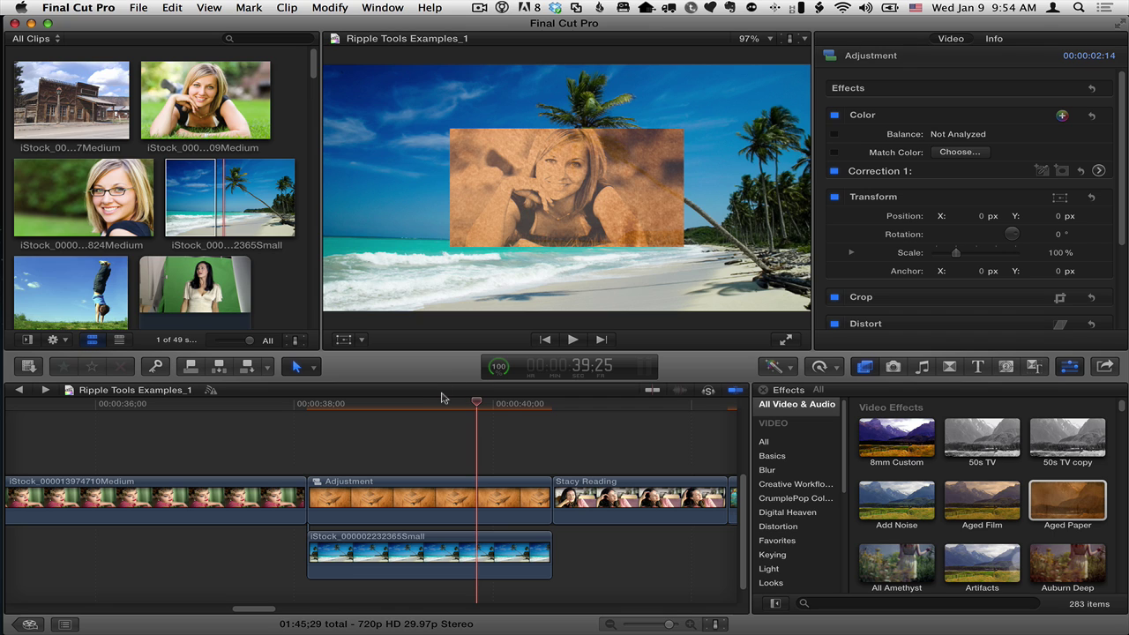
drag(448, 403, 386, 404)
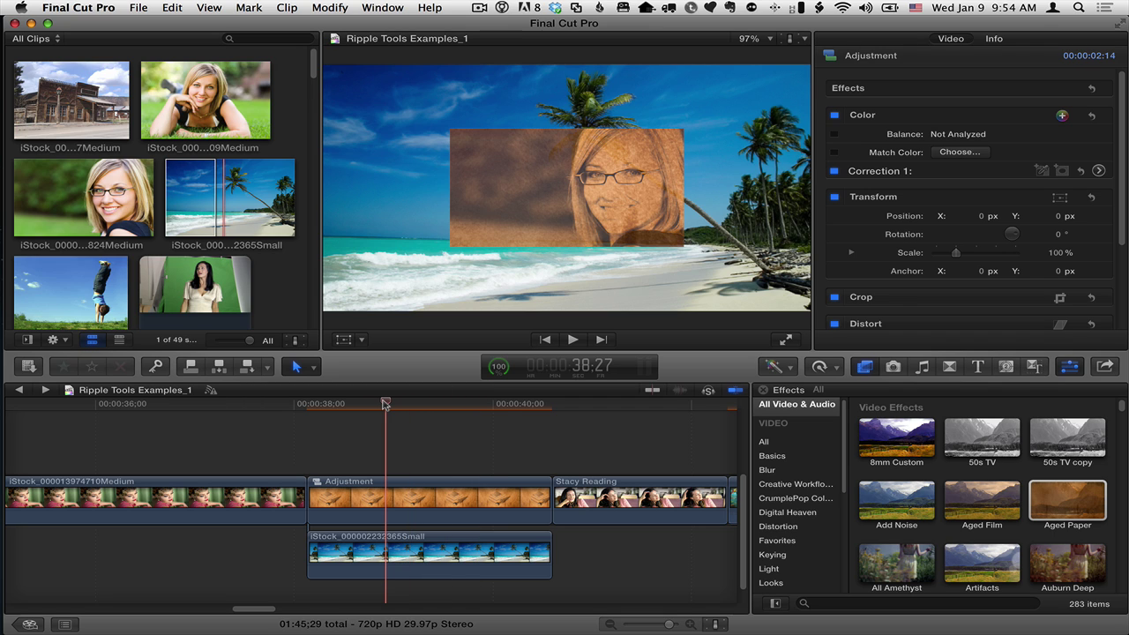